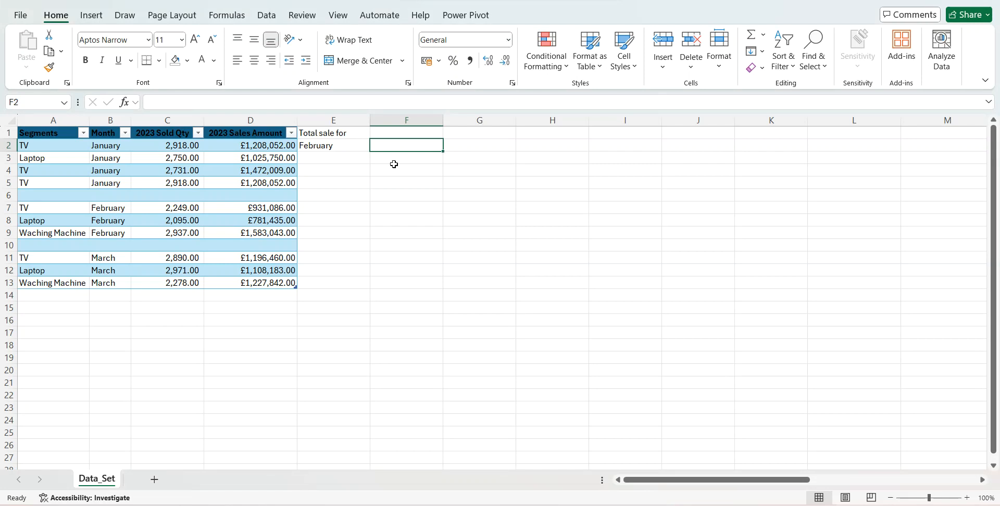
Total February's sales amount in F2 with =SUMIF(B:B,E2,D:D) and check it against the February amounts in D7:D9.
type("=")
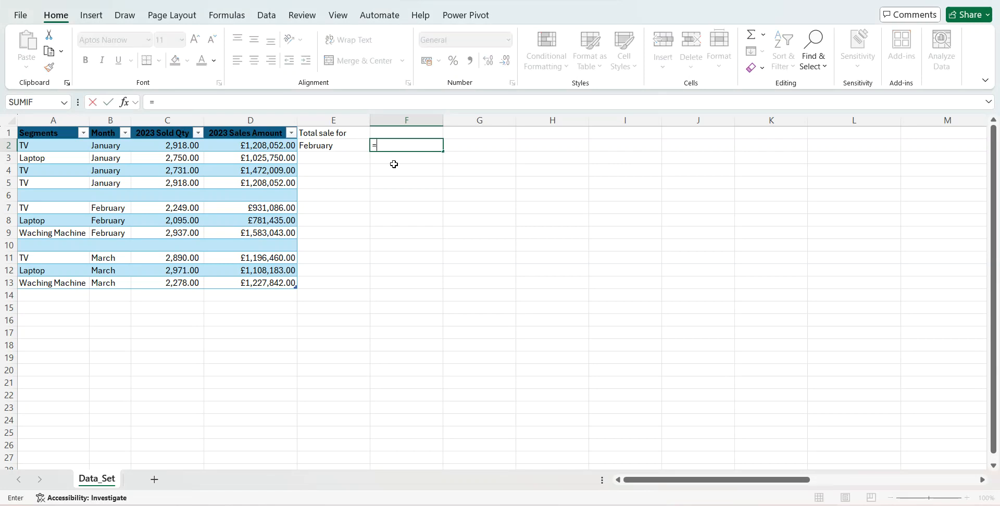
type("sumi")
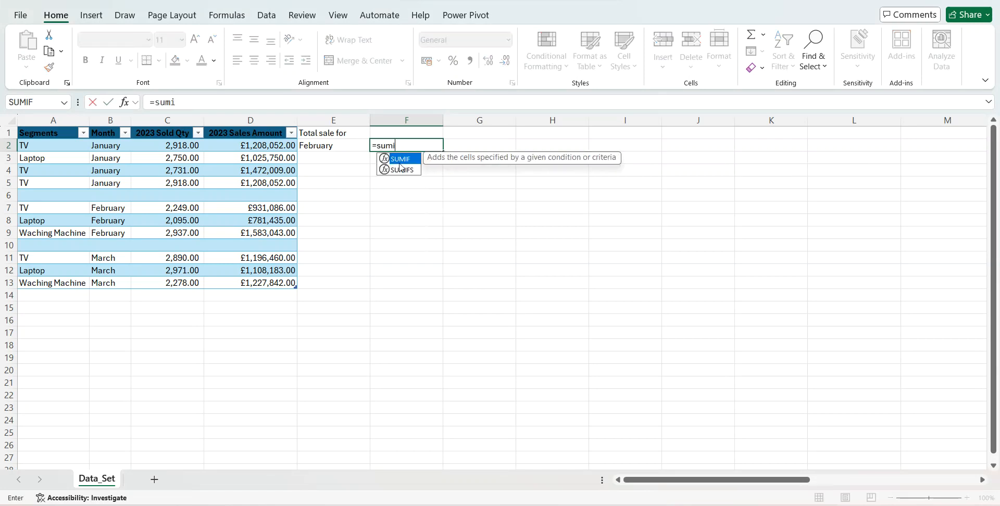
double_click(400, 159)
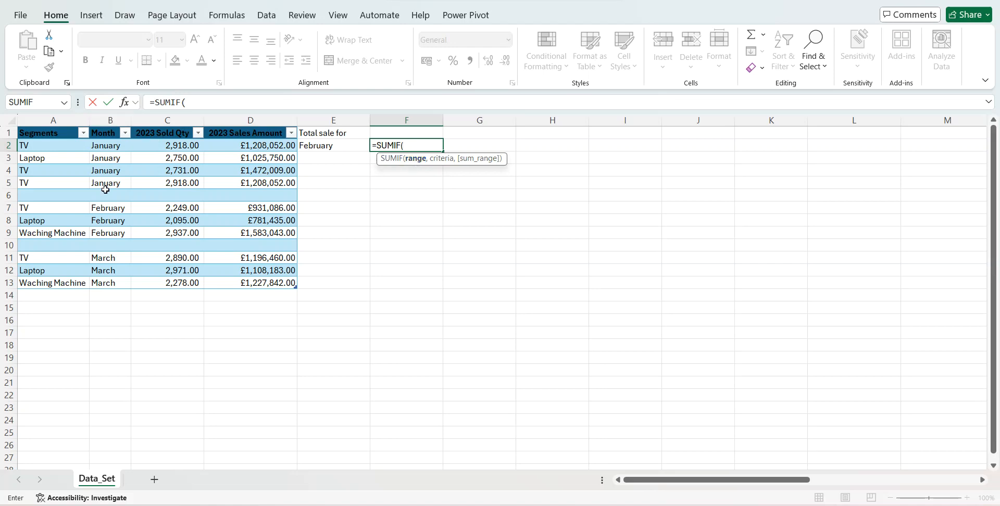
left_click(109, 120)
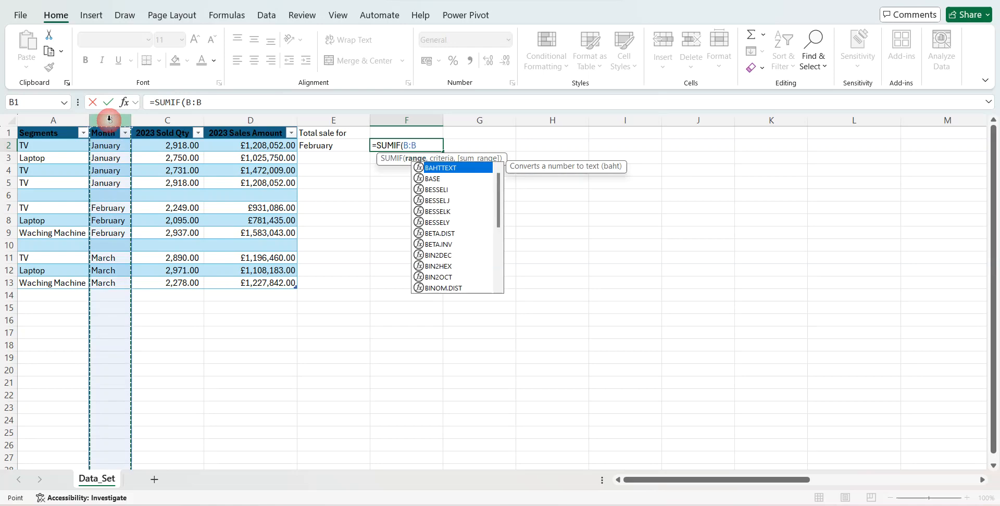
type(",")
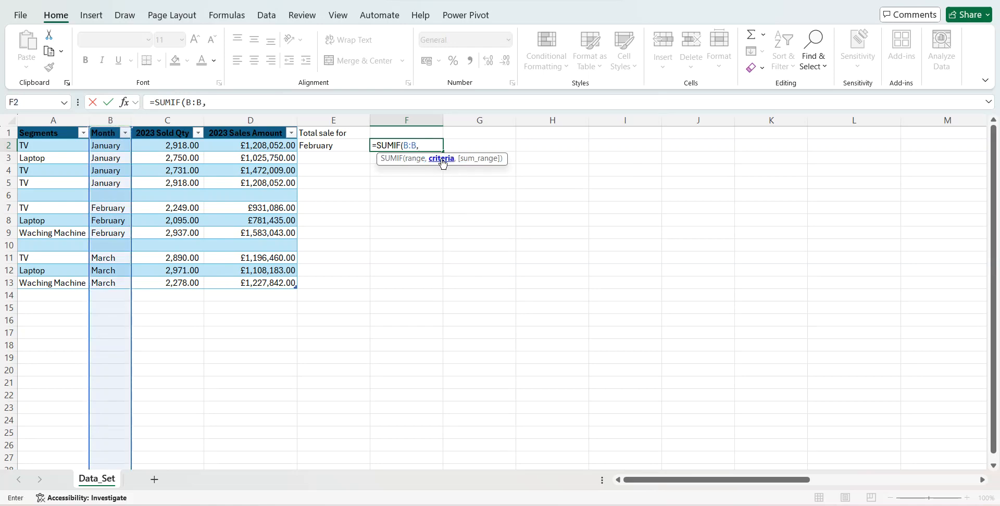
left_click(352, 145)
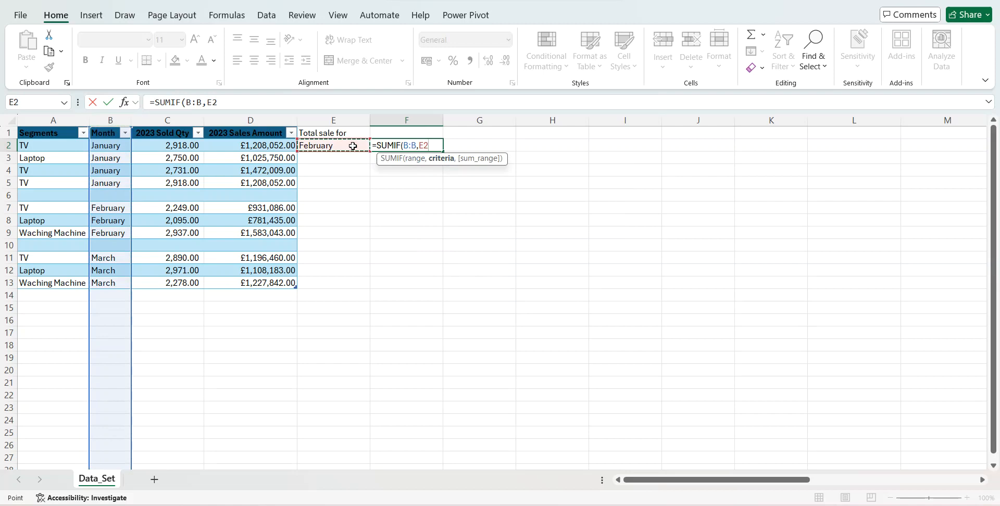
type(",")
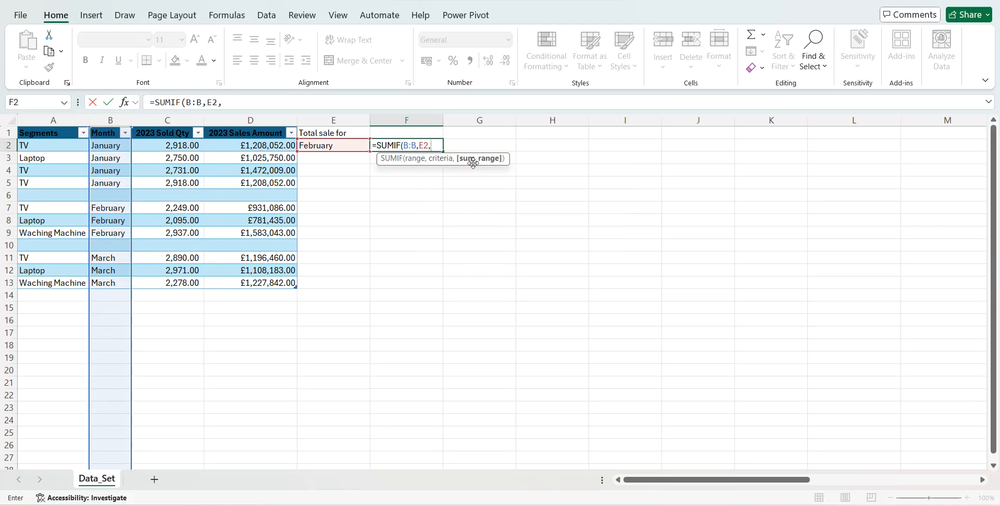
left_click(251, 113)
key("Return")
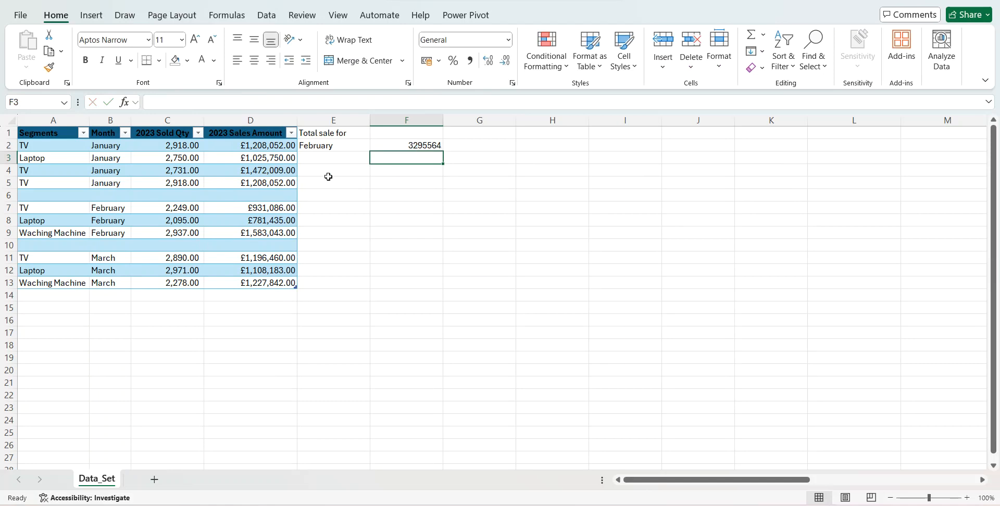
left_click_drag(281, 204, 282, 233)
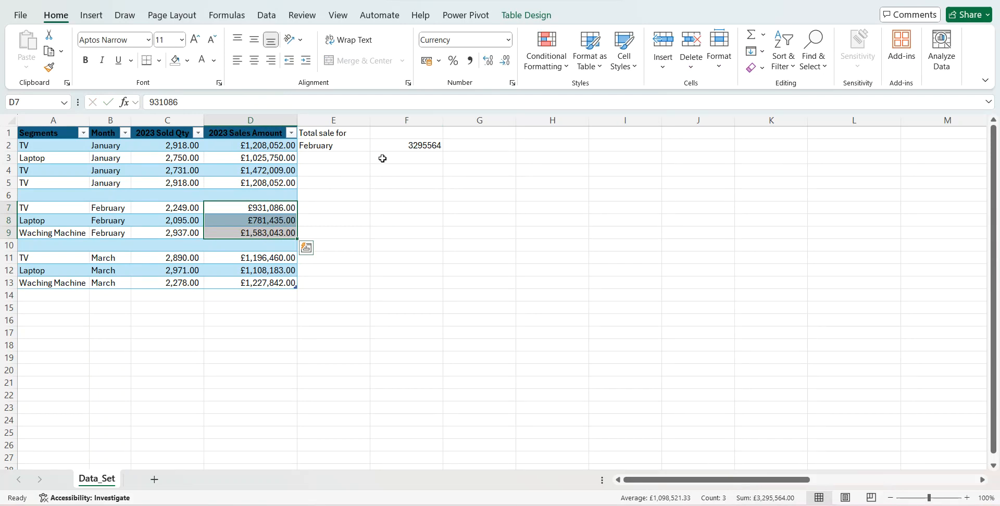
Enter a second February total in F3 with SUMIF, using range B:D, criterion E2 and sum range D:D.
left_click(383, 158)
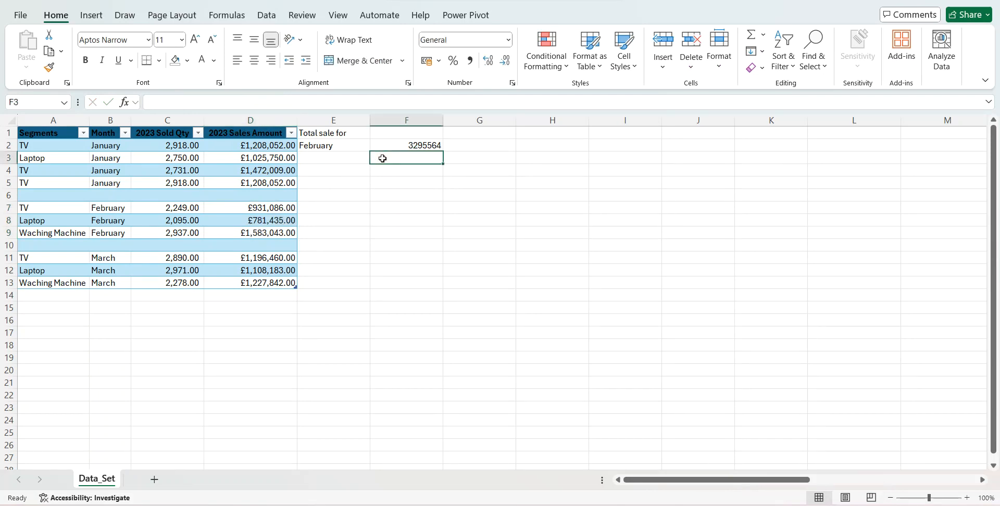
type("=sumi")
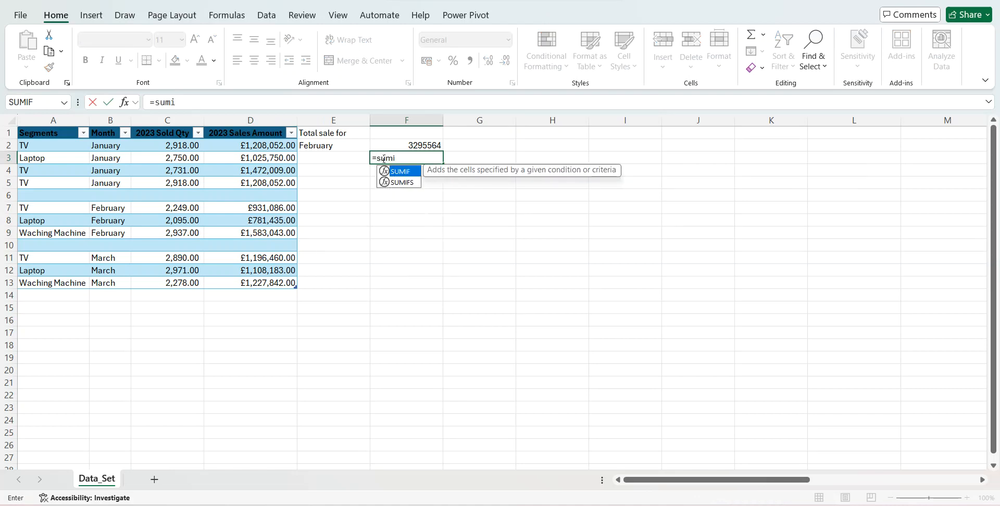
key("Tab")
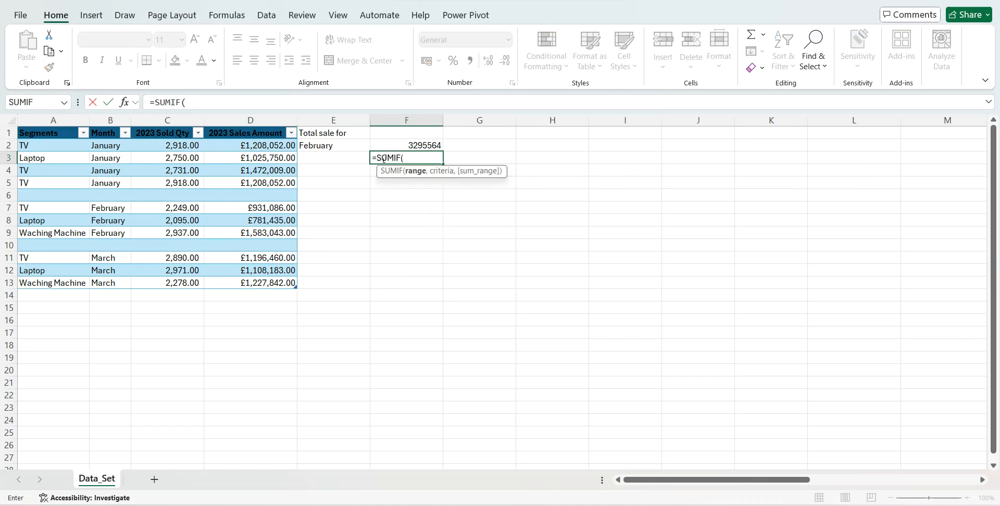
left_click_drag(110, 121, 232, 123)
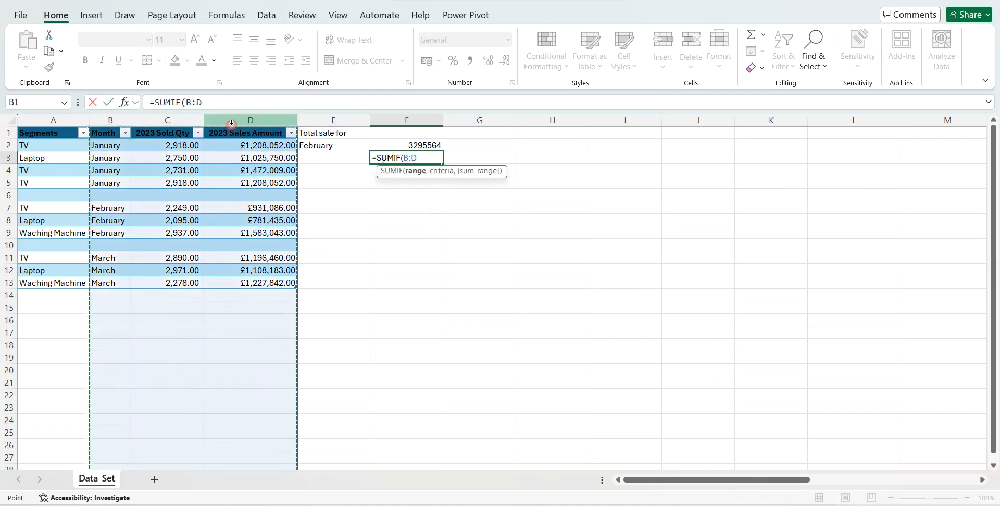
type(",")
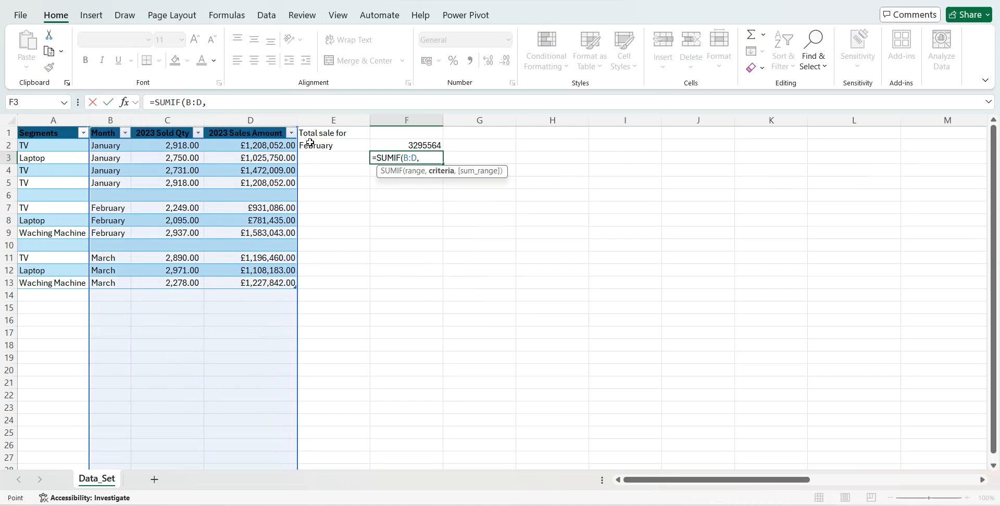
left_click(310, 143)
type(",")
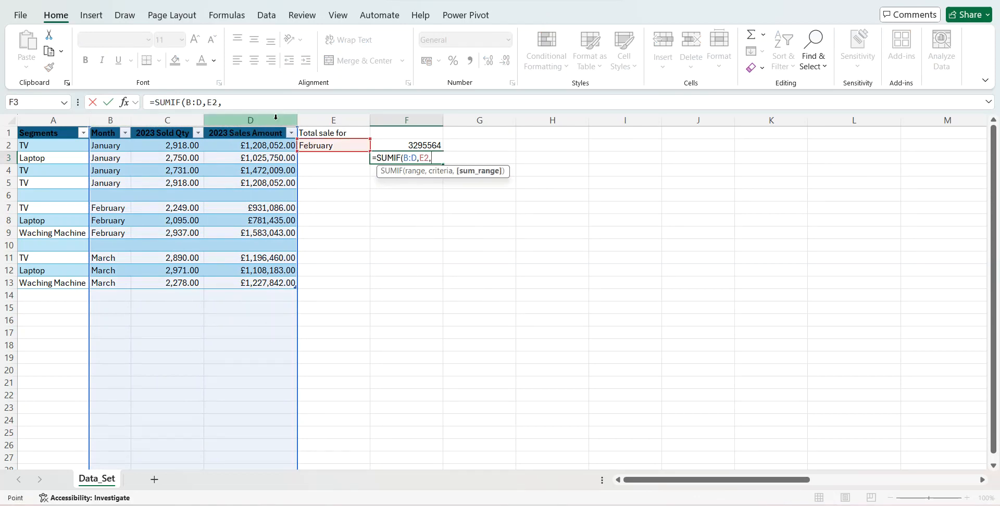
left_click(276, 117)
key("Return")
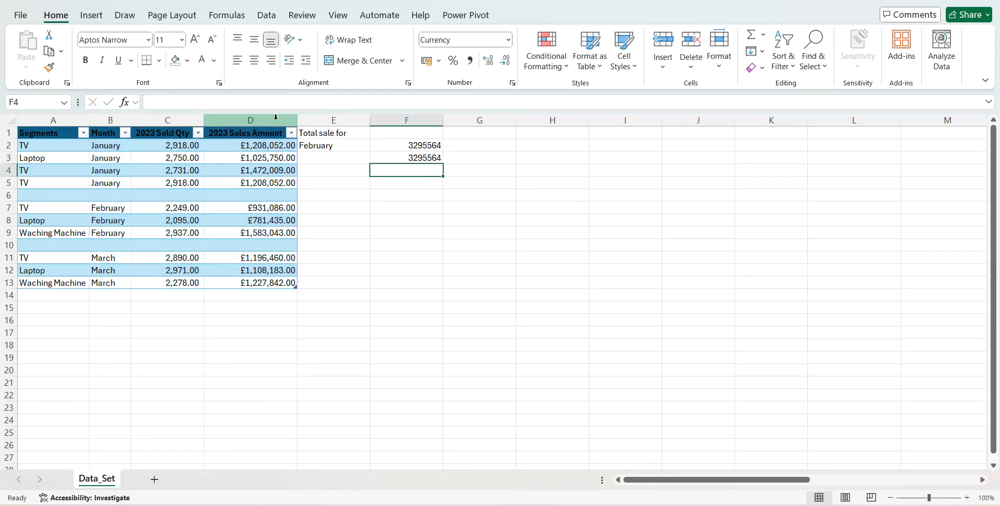
Search the function library for sumif and insert the SUMIF function into F4.
left_click(124, 106)
type("sumi")
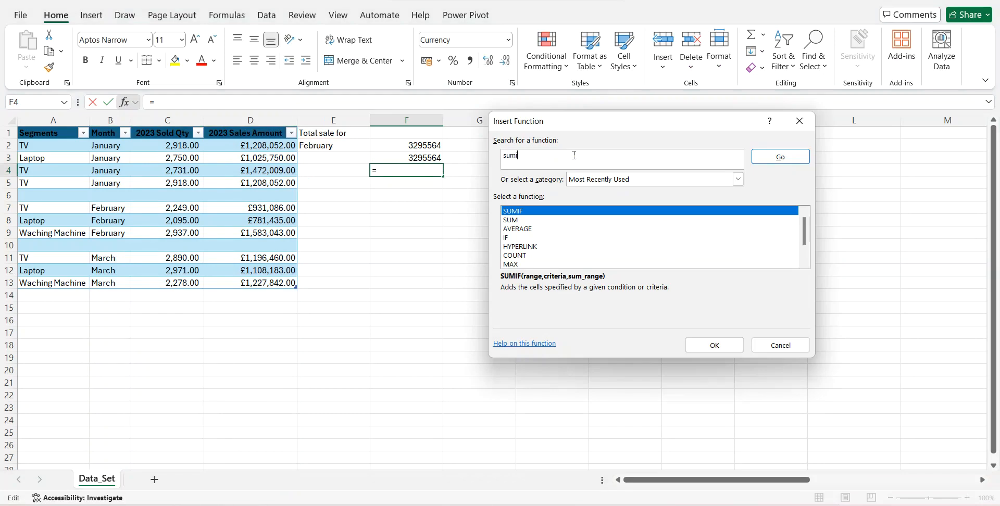
type("f")
left_click(780, 156)
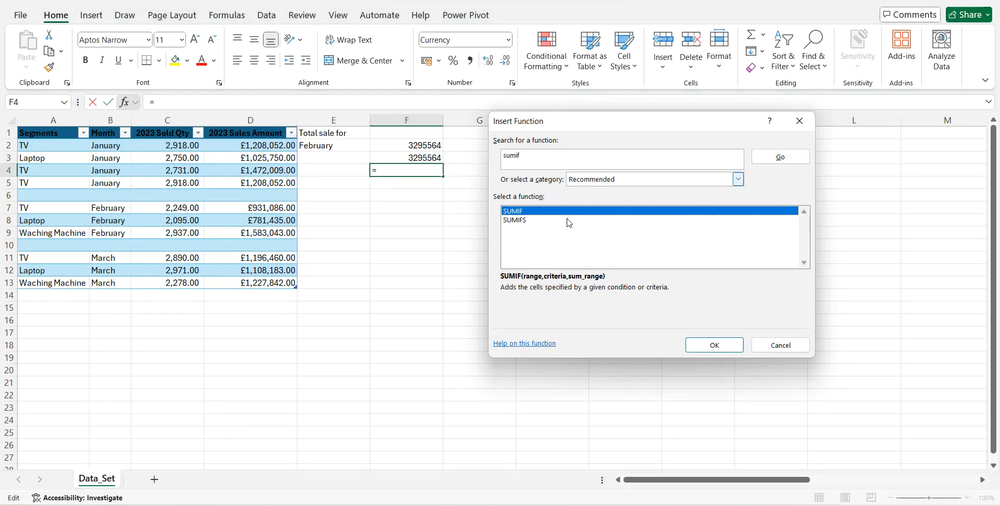
left_click(704, 345)
Set the SUMIF arguments for F4 to range B:B, criteria E2 and sum range D:D, and confirm the formula.
left_click(109, 121)
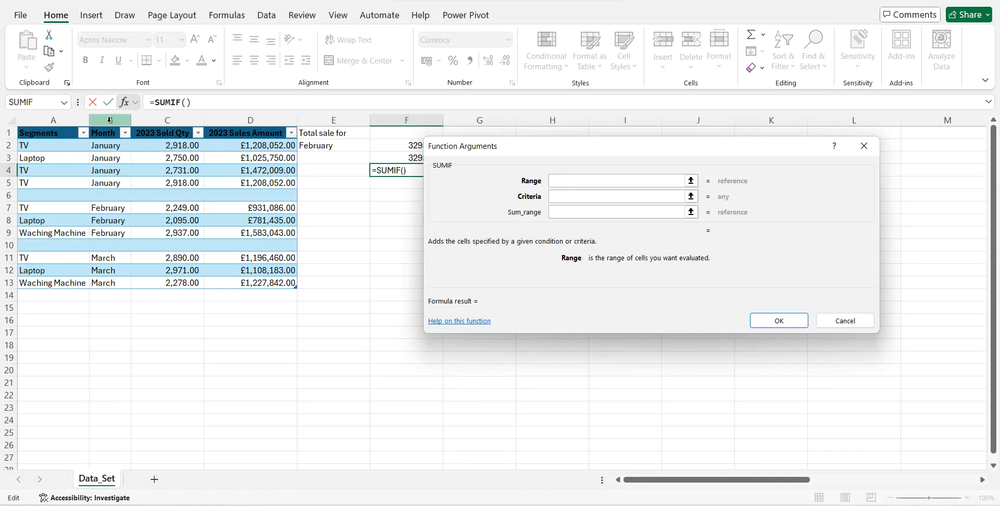
key("Tab")
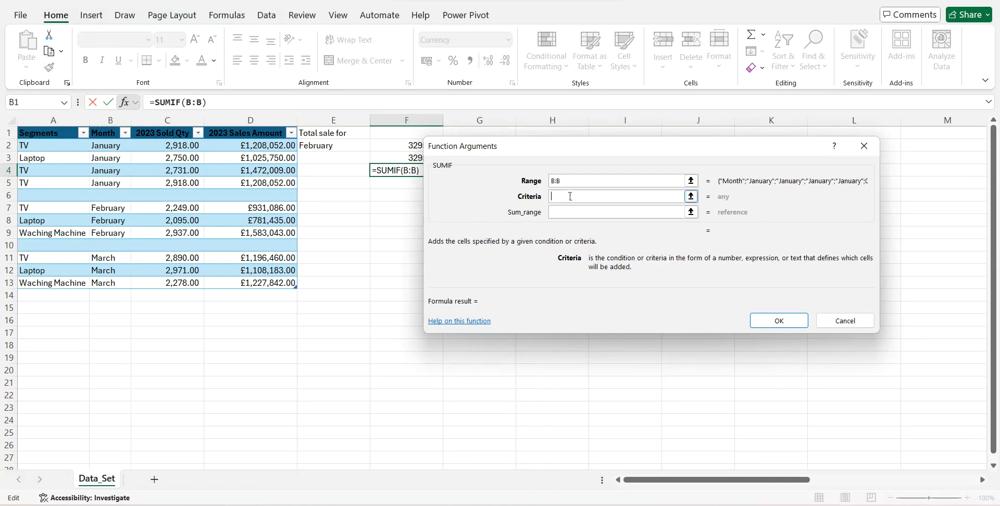
left_click(327, 147)
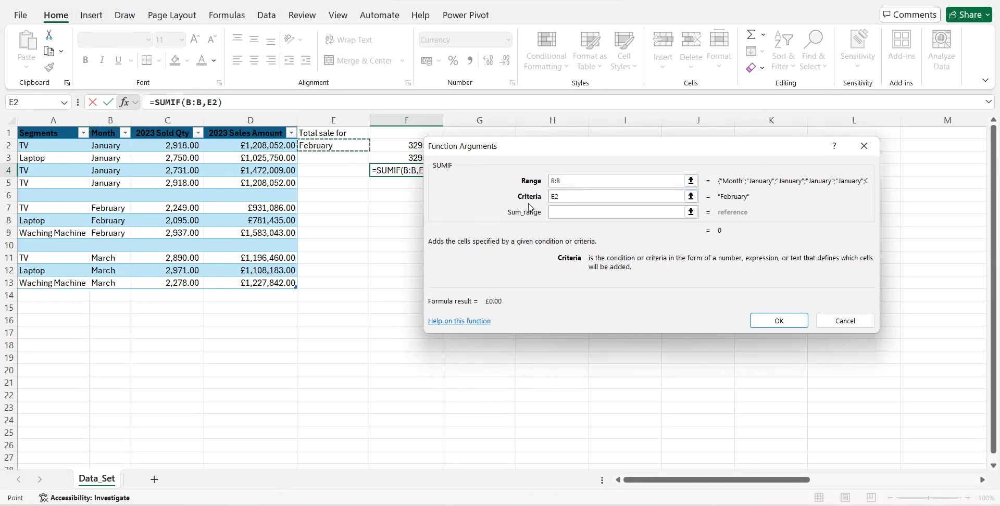
left_click(561, 213)
left_click(250, 118)
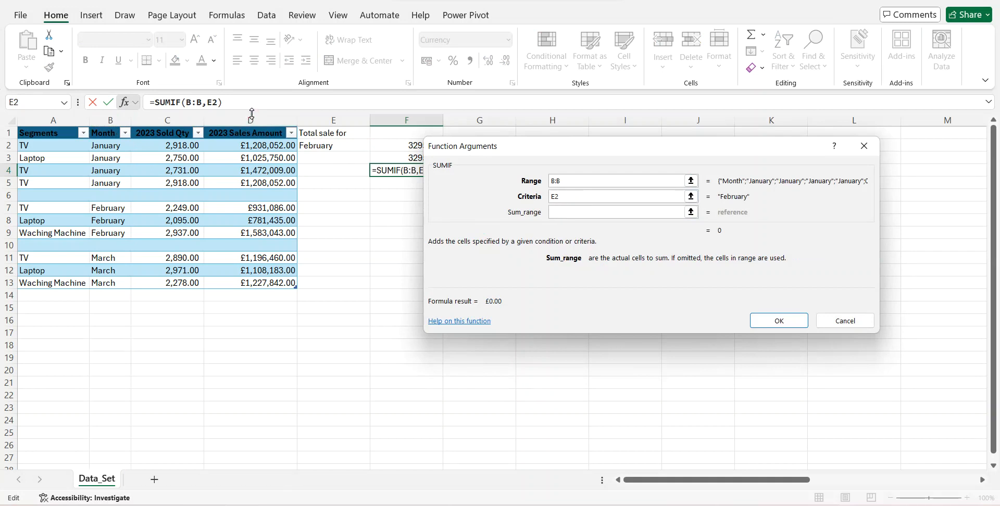
left_click(768, 317)
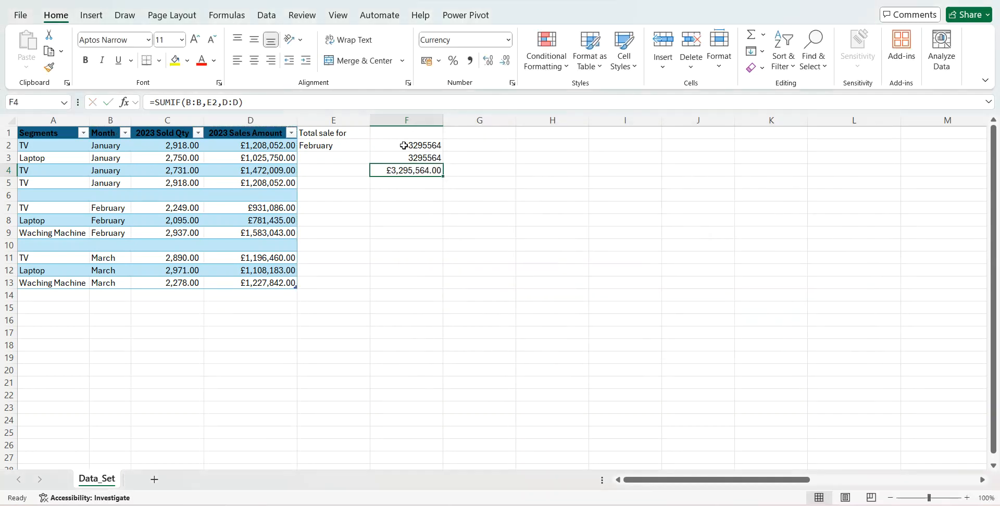
Apply the comma number style to the three February totals in F2:F4.
left_click_drag(405, 145, 417, 170)
left_click(470, 60)
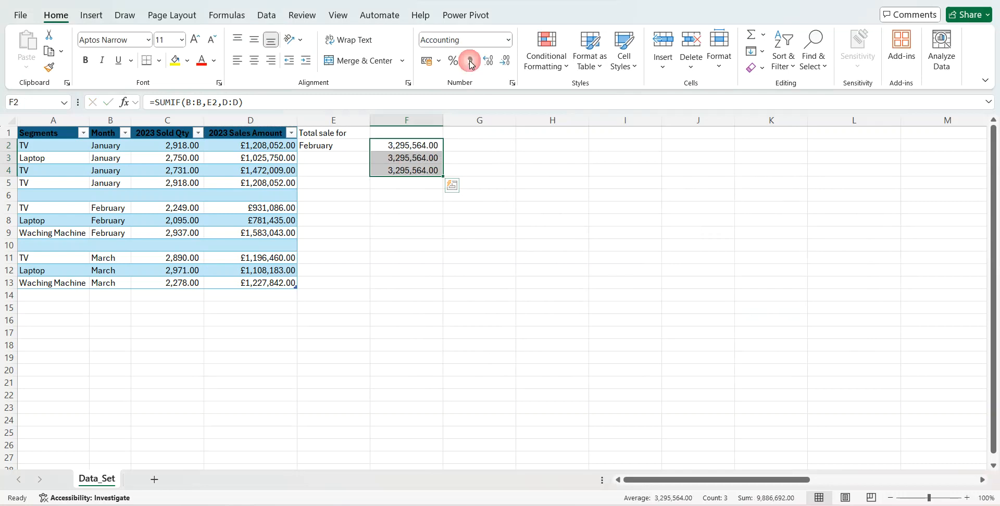
left_click(393, 221)
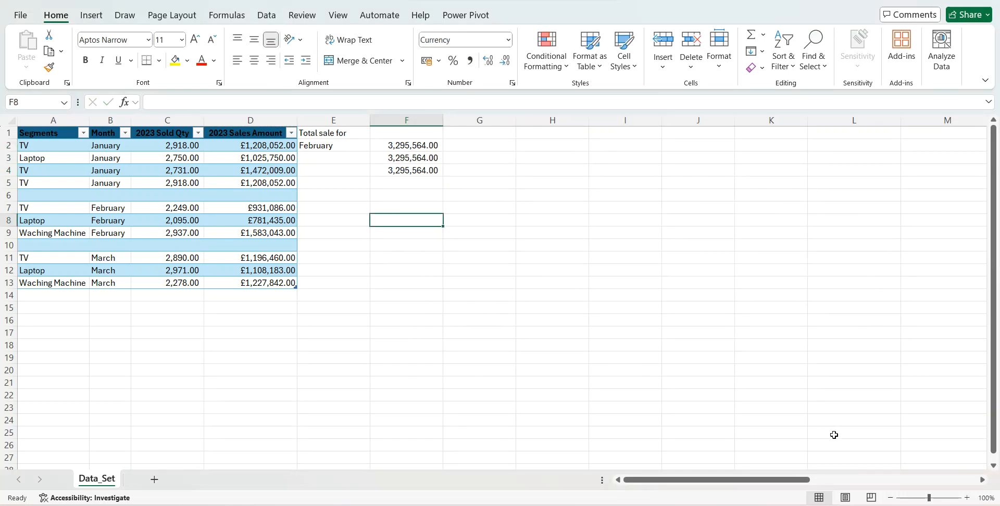
Start a SUMIFS formula in I3 with column C, the sold quantity, as the sum range.
left_click(473, 174)
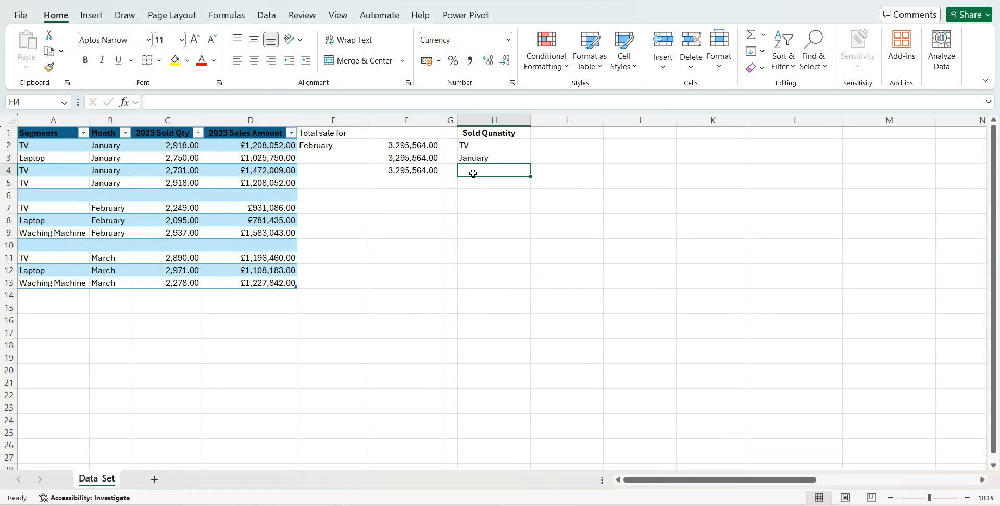
left_click(550, 158)
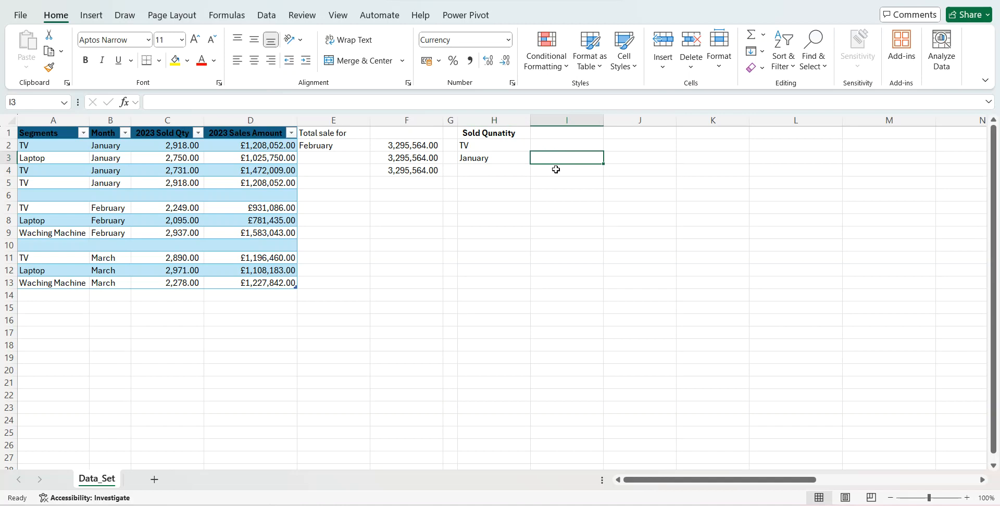
type("=sumi")
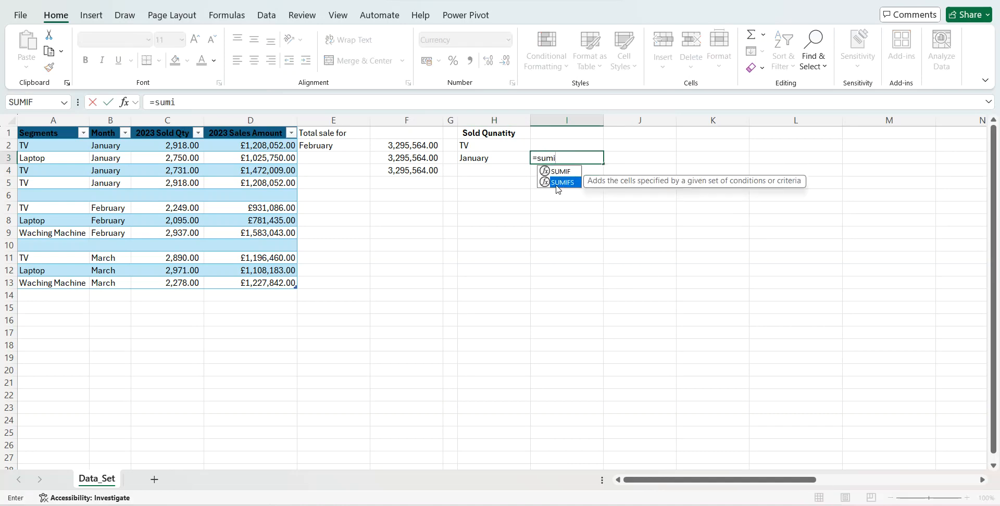
double_click(560, 183)
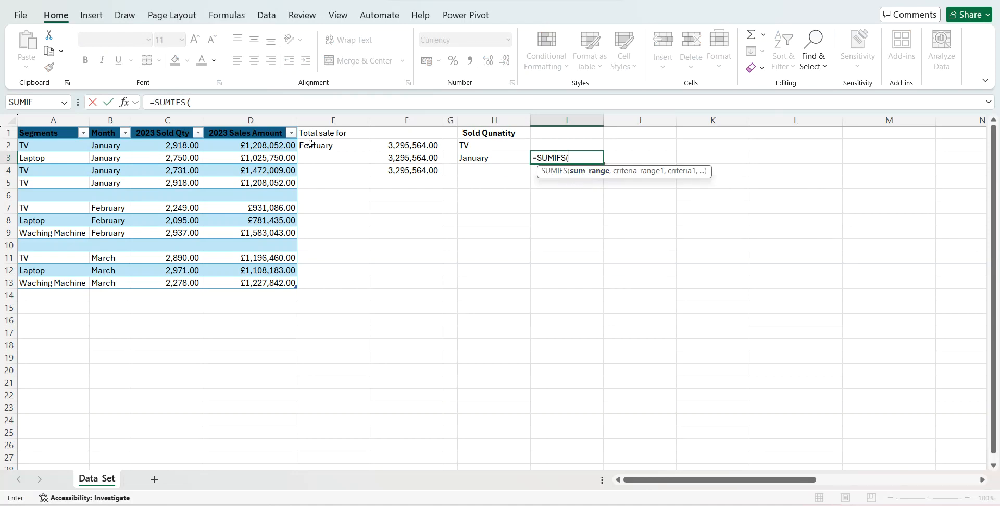
left_click(187, 122)
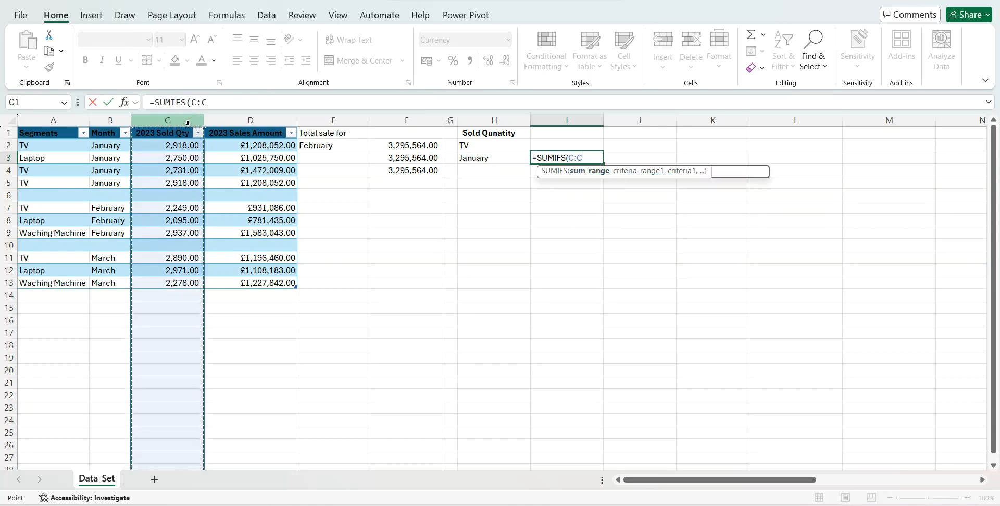
type(",")
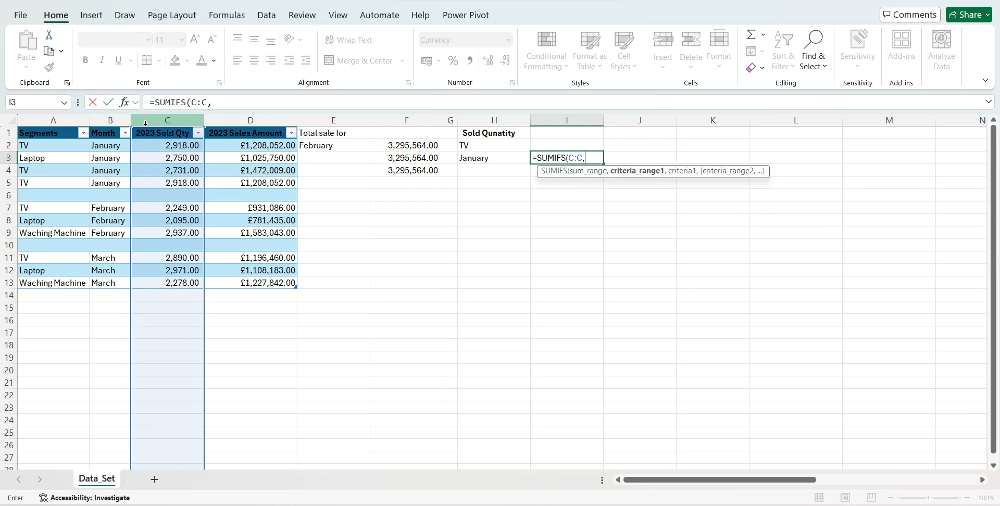
Complete the SUMIFS formula in I3 with criteria range A:A matched to H2 and B:B matched to H3.
left_click(64, 119)
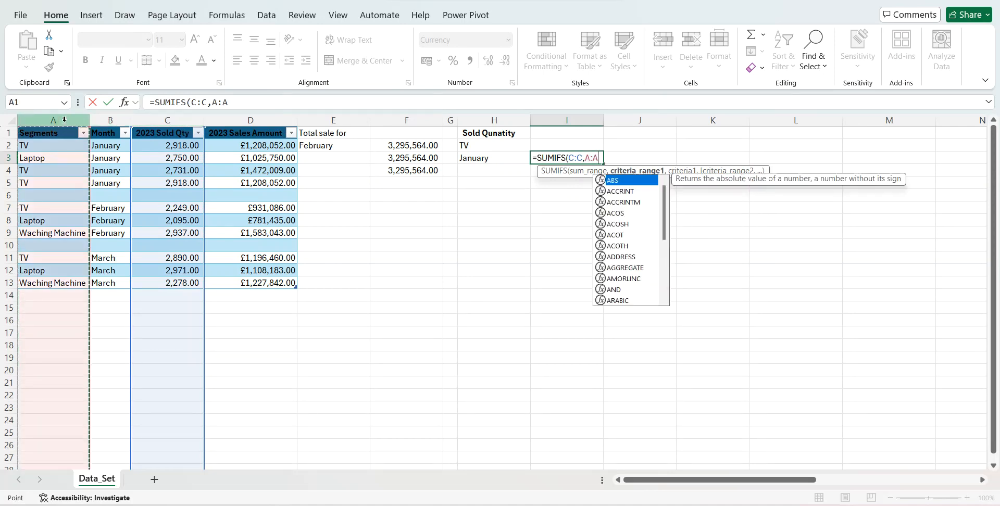
type(",")
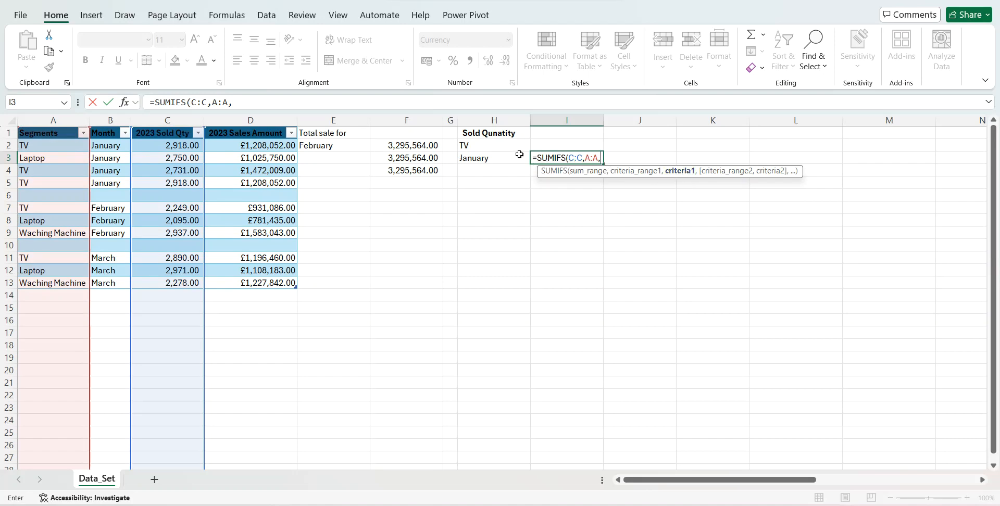
left_click(493, 147)
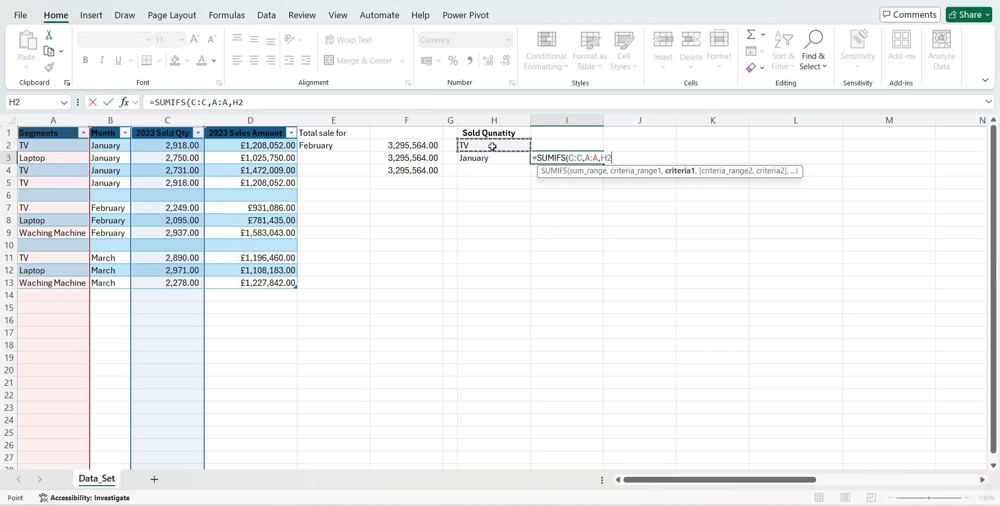
type(",")
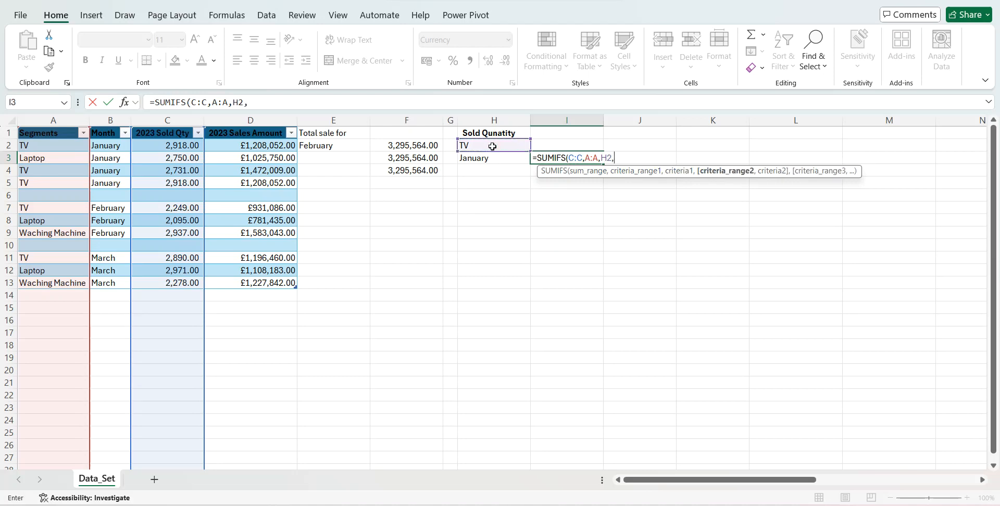
left_click(116, 122)
type(",")
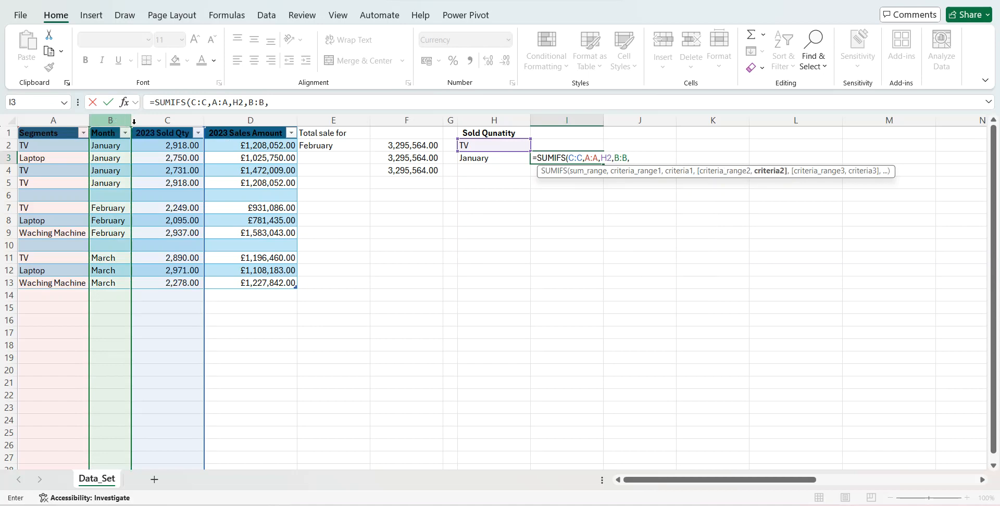
left_click(464, 159)
type(")")
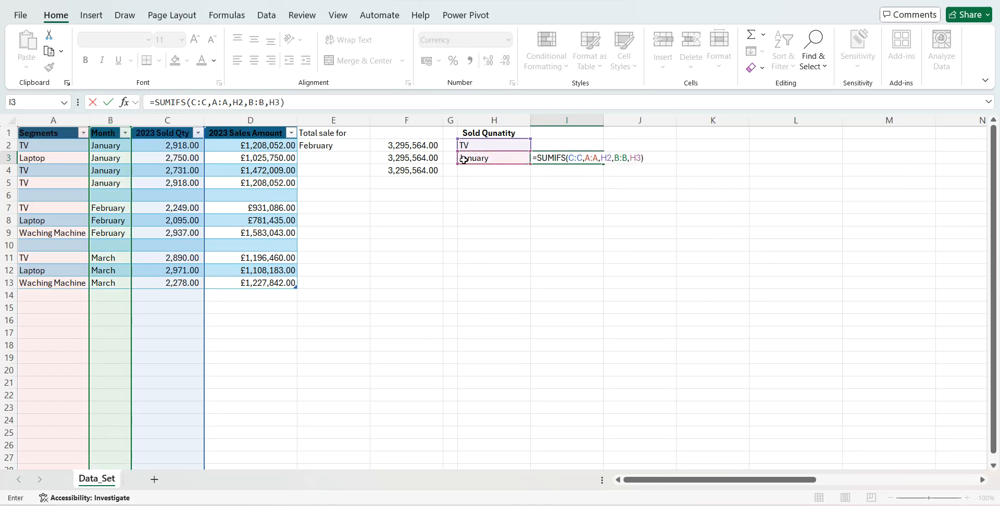
key("Return")
Format the quantity total in I3 as a number with the comma style and no decimal places.
left_click(569, 161)
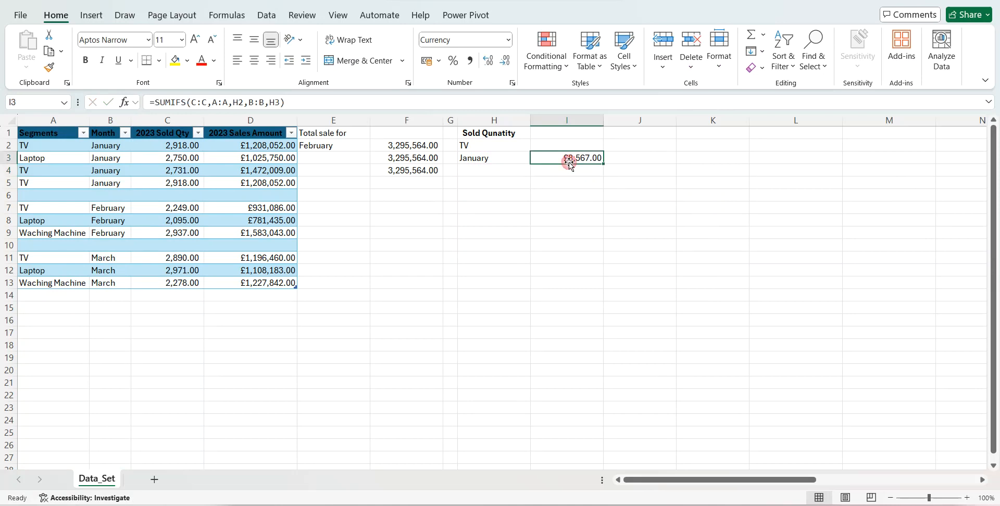
left_click(509, 40)
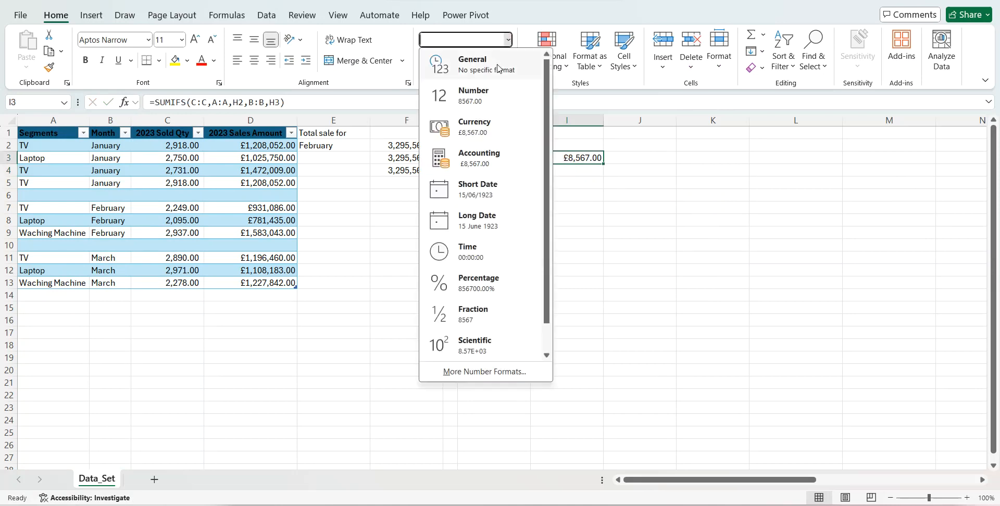
left_click(487, 94)
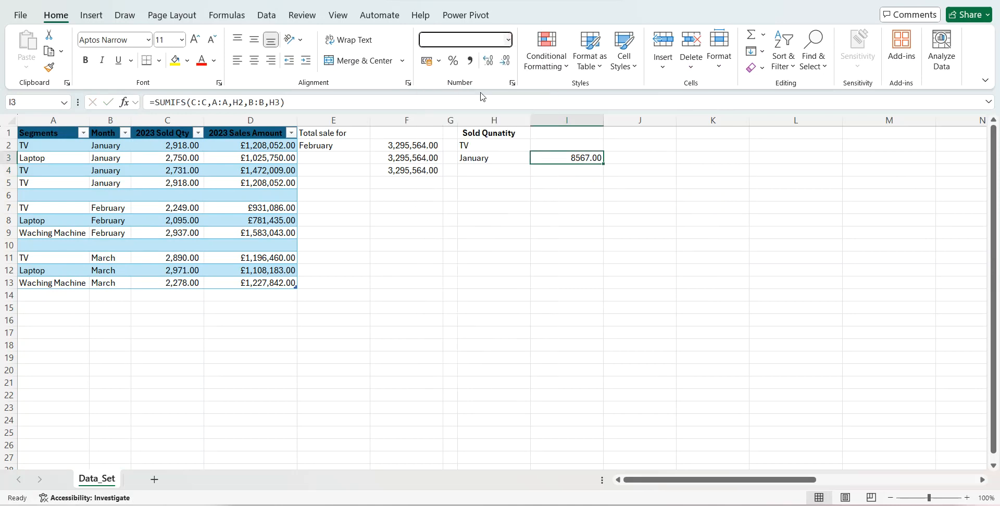
left_click(470, 61)
left_click(505, 63)
left_click(506, 64)
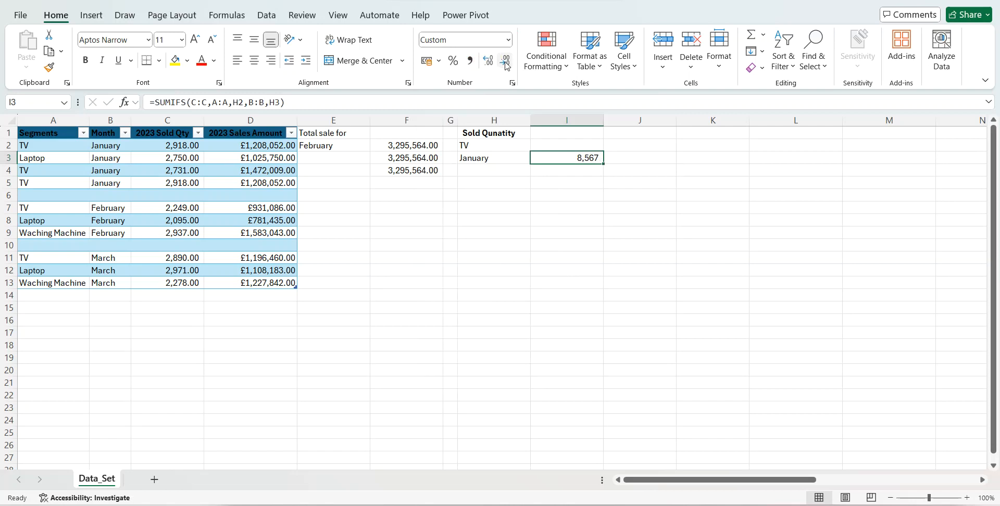
Select the January TV quantities in C2, C4 and C5 together to check their sum against I3.
left_click(156, 146)
left_click(161, 169, "ctrl")
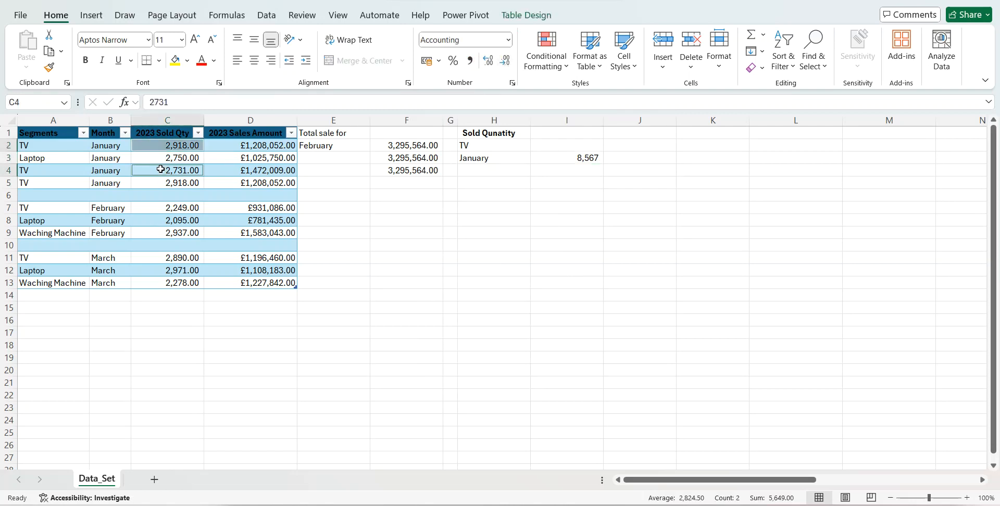
left_click(161, 183, "ctrl")
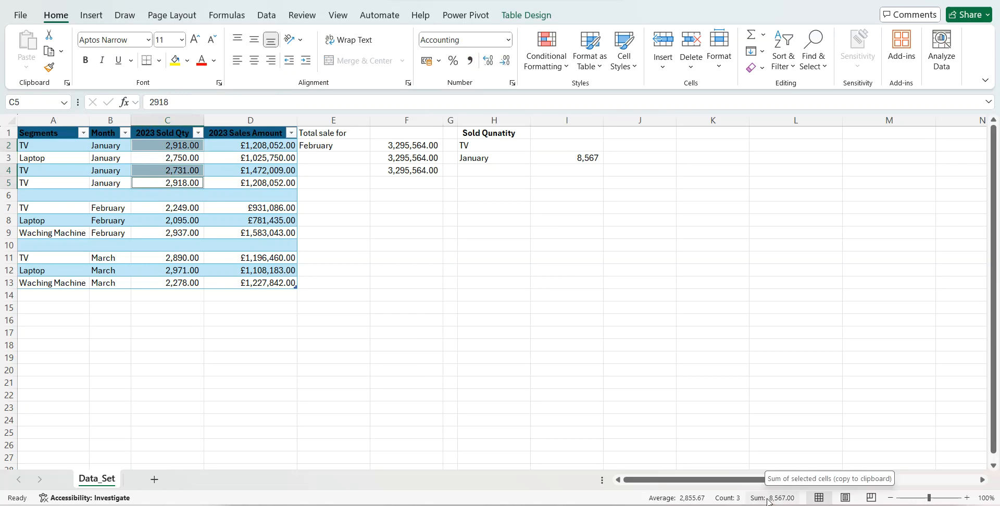
Search the function library for sumif and insert the SUMIFS function into I4.
left_click(566, 168)
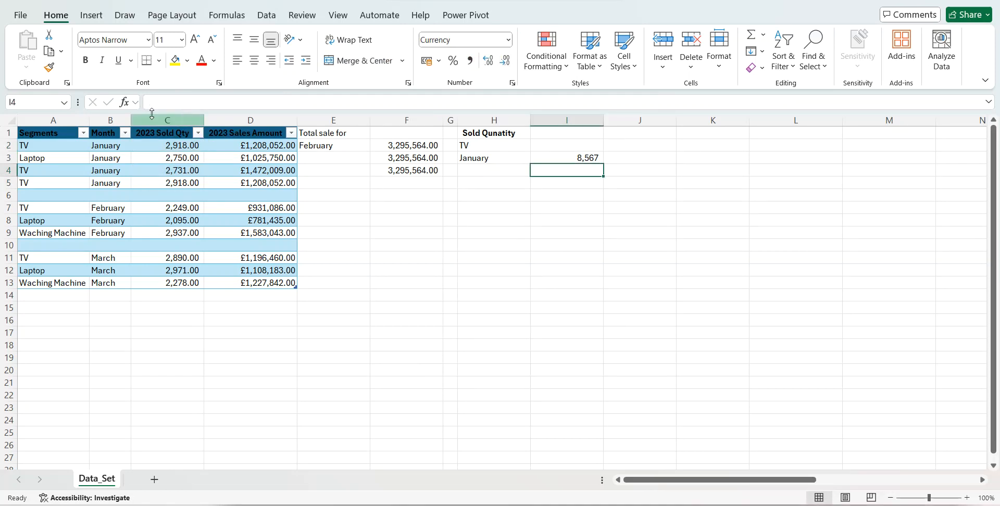
left_click(124, 102)
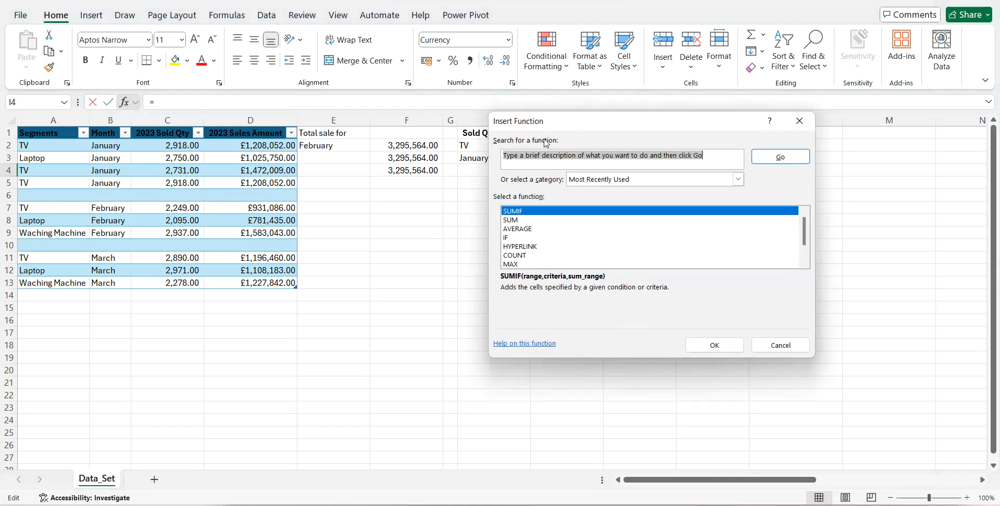
type("sumi")
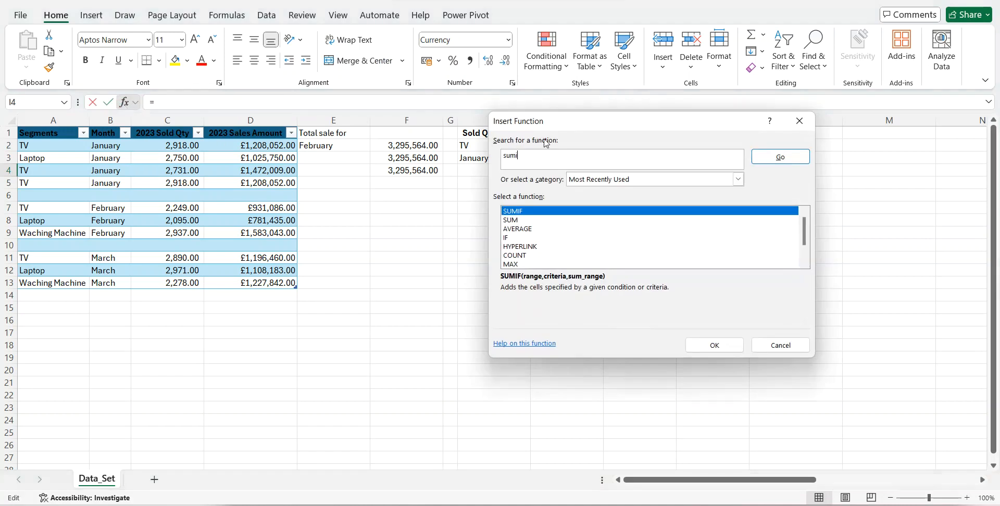
type("f")
left_click(780, 157)
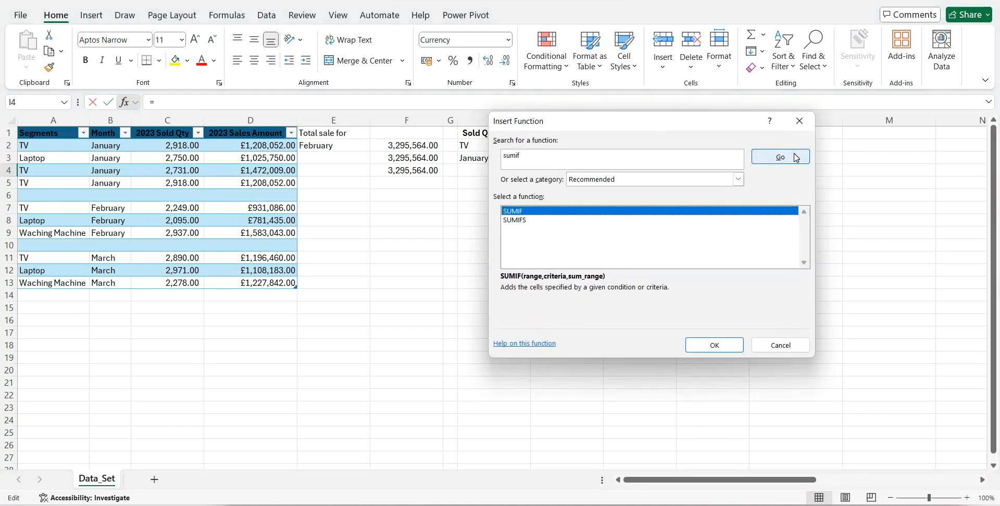
left_click(530, 222)
left_click(695, 345)
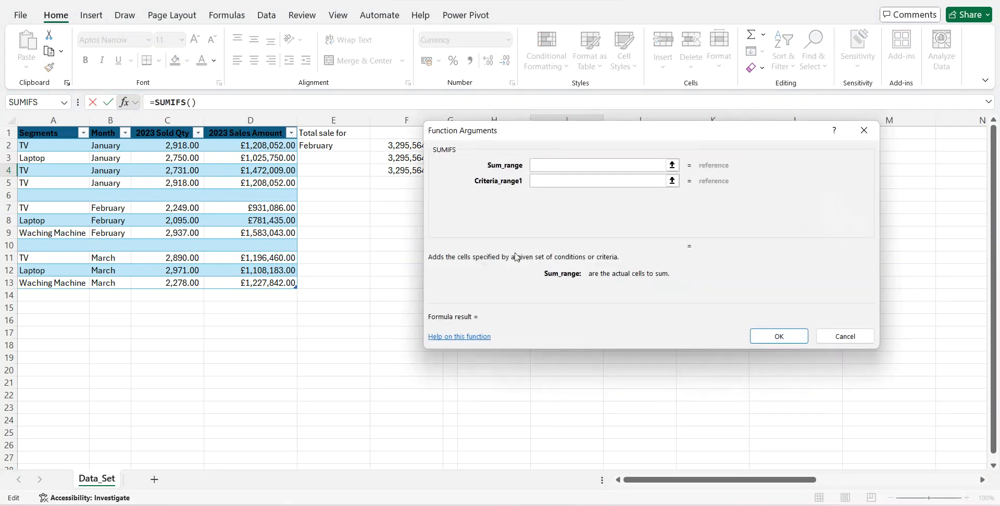
Set the SUMIFS arguments for I4 to sum range C:C, first criteria range A:A and first criterion H2.
left_click(157, 124)
left_click(160, 119)
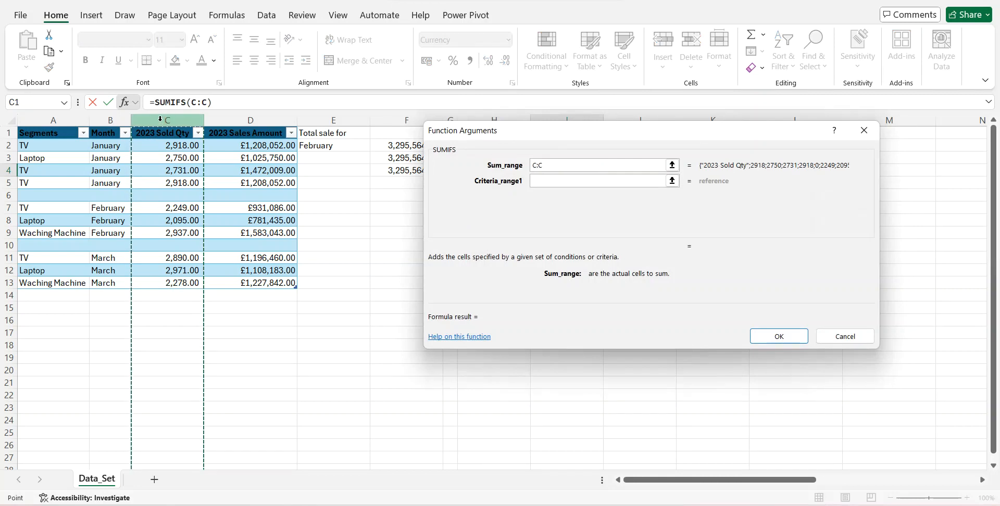
key("Tab")
left_click(51, 116)
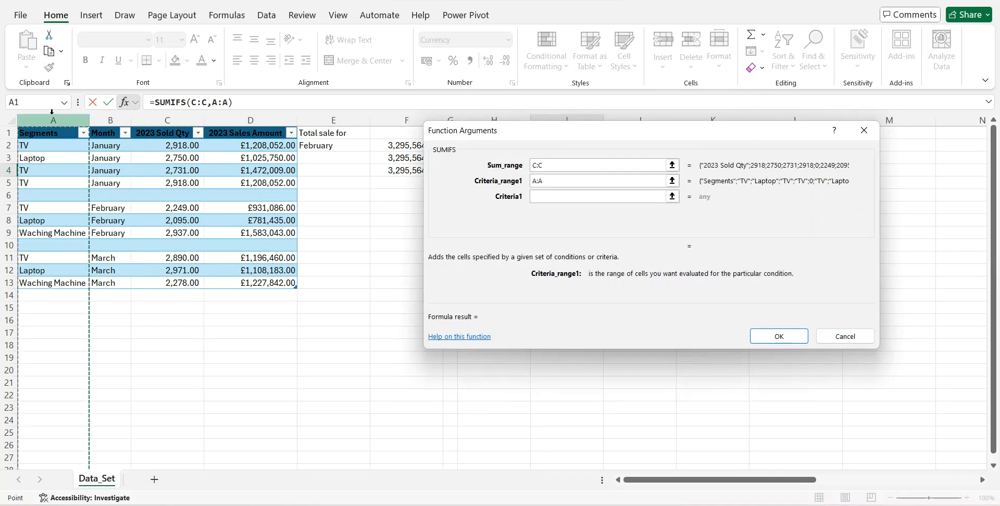
left_click_drag(598, 140, 760, 168)
left_click(700, 225)
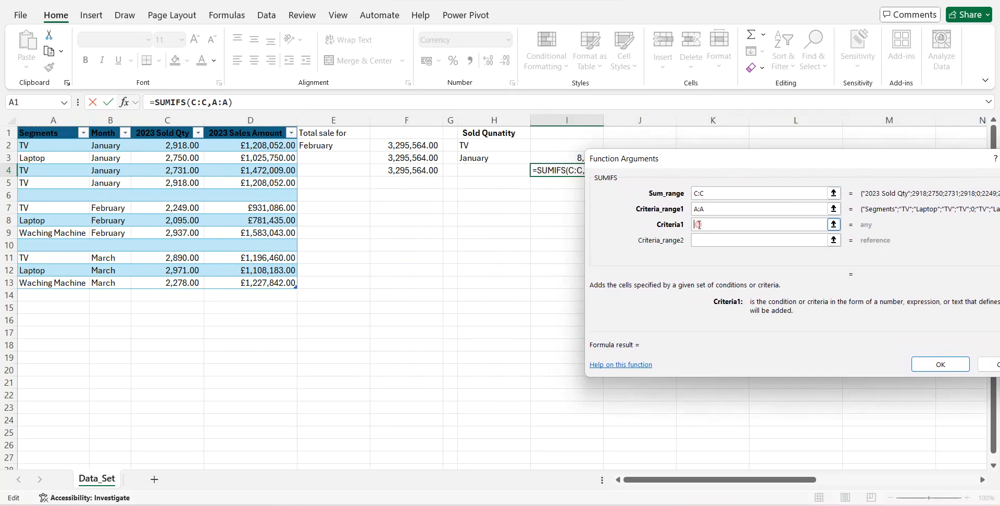
left_click(489, 146)
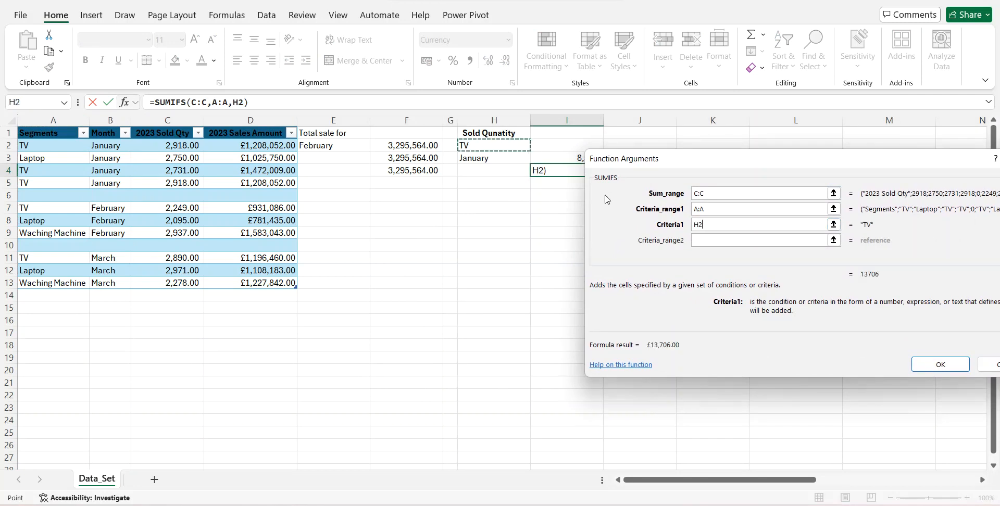
Add the second criteria range B:B with criterion H3 to the SUMIFS arguments and confirm the formula.
left_click(701, 240)
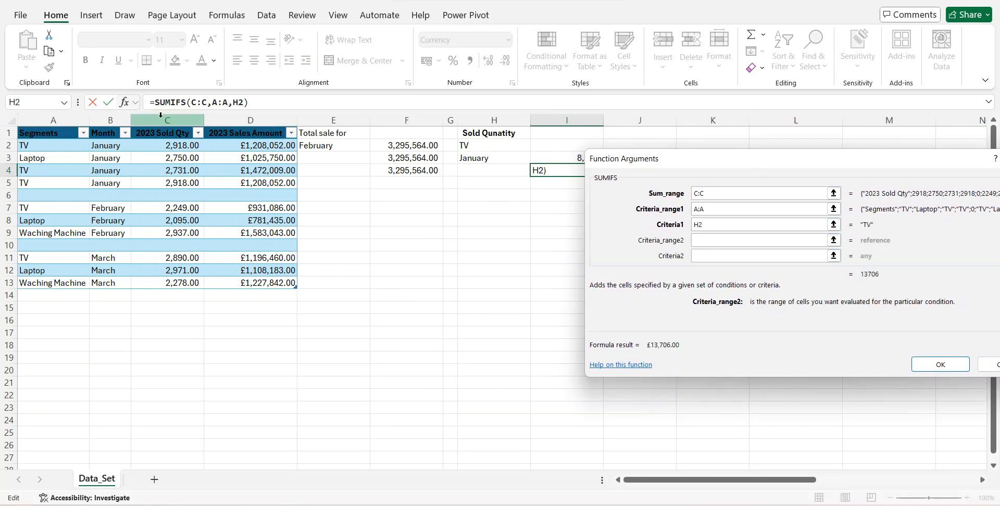
left_click(110, 120)
left_click(706, 254)
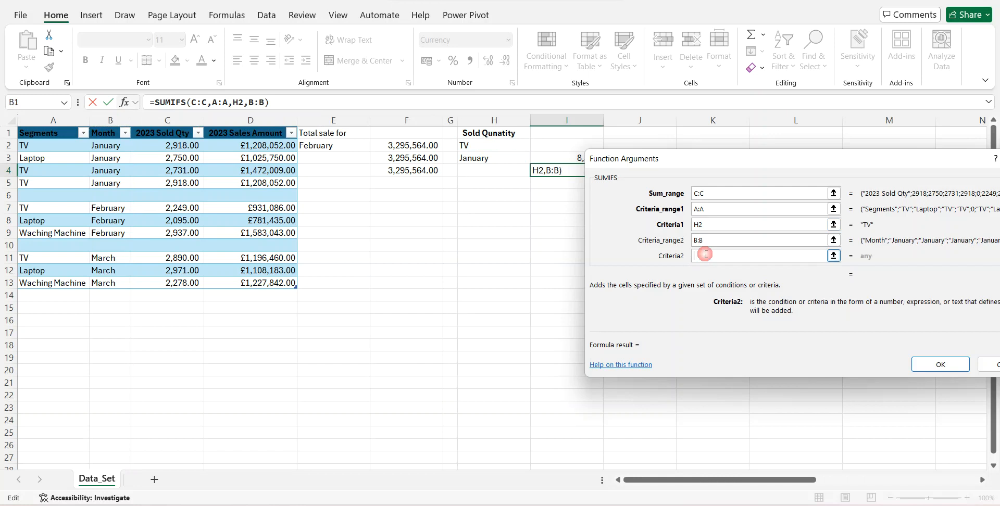
left_click(485, 158)
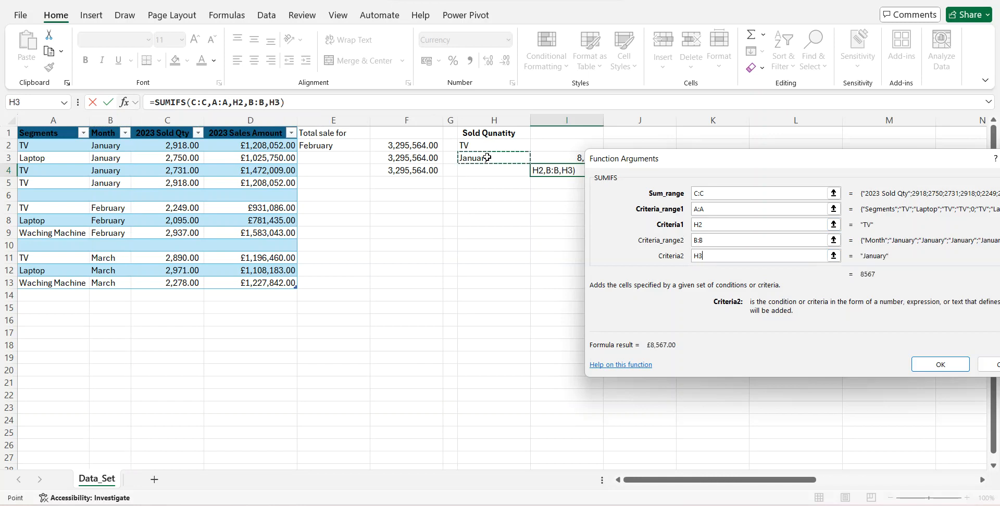
left_click(933, 364)
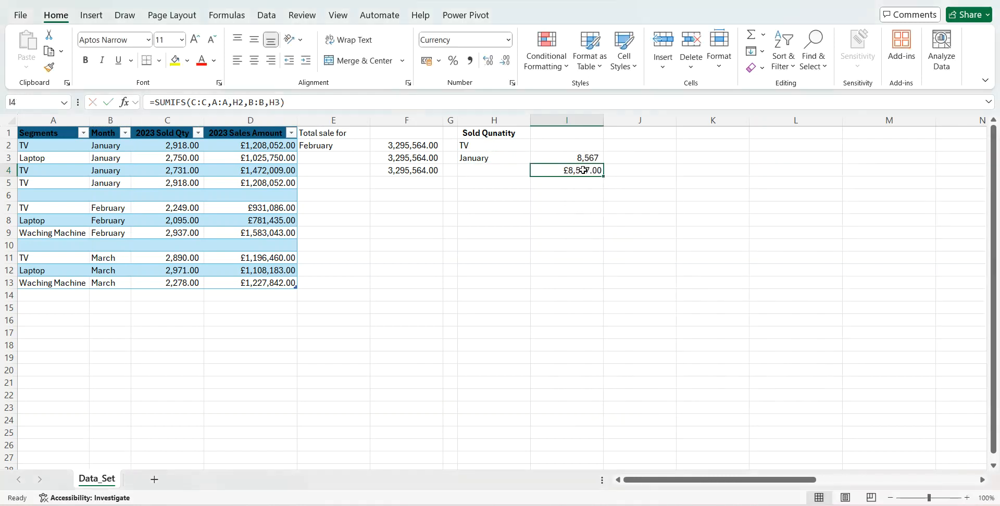
Copy the number format of I3 to I4 and select both totals to compare them.
left_click(571, 158)
left_click(49, 67)
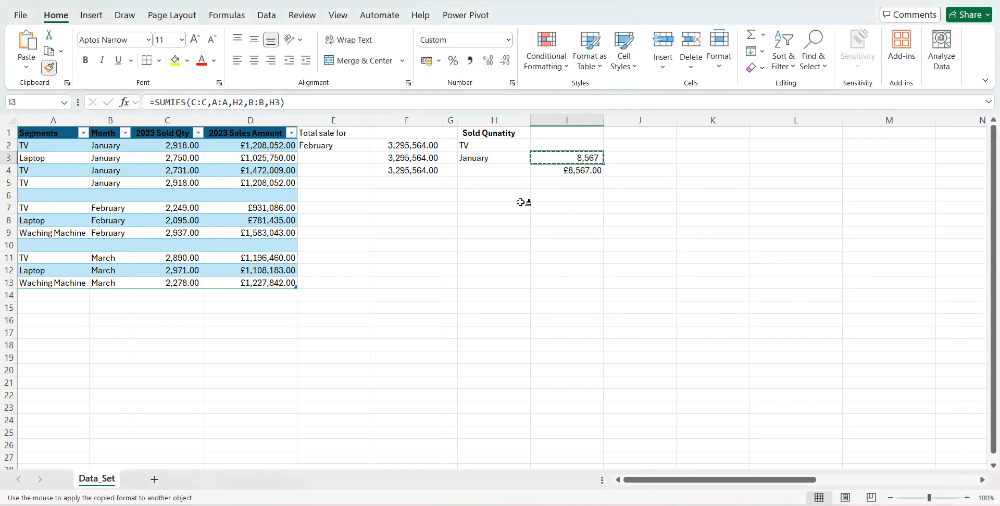
left_click(574, 170)
left_click(566, 158)
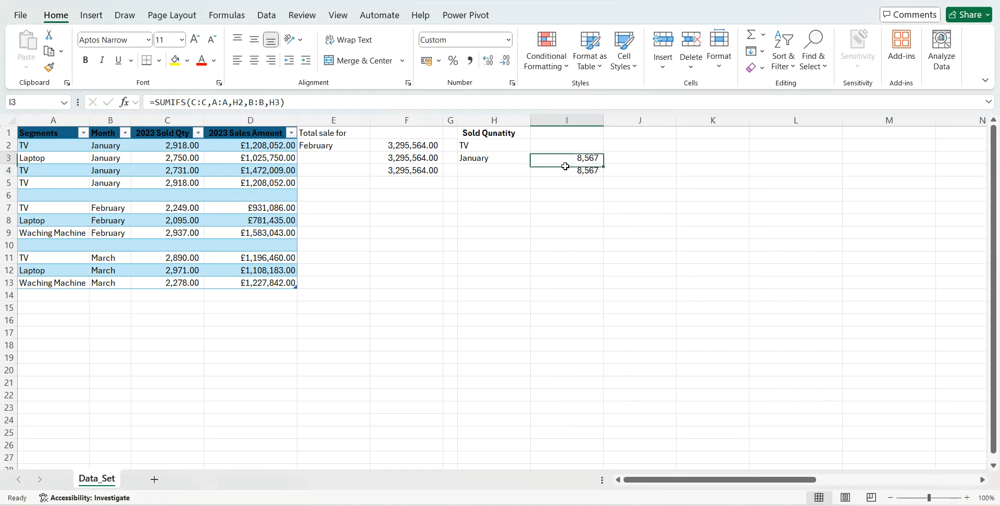
left_click_drag(566, 166, 567, 170)
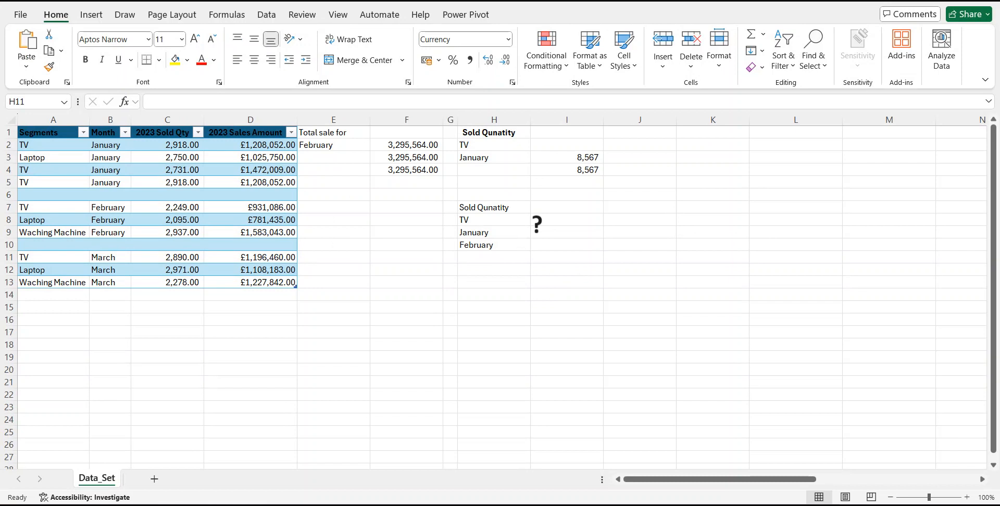
Try a SUMIFS formula in I10 with sum range C:C, first criteria range A:A and first criterion H8.
left_click(573, 246)
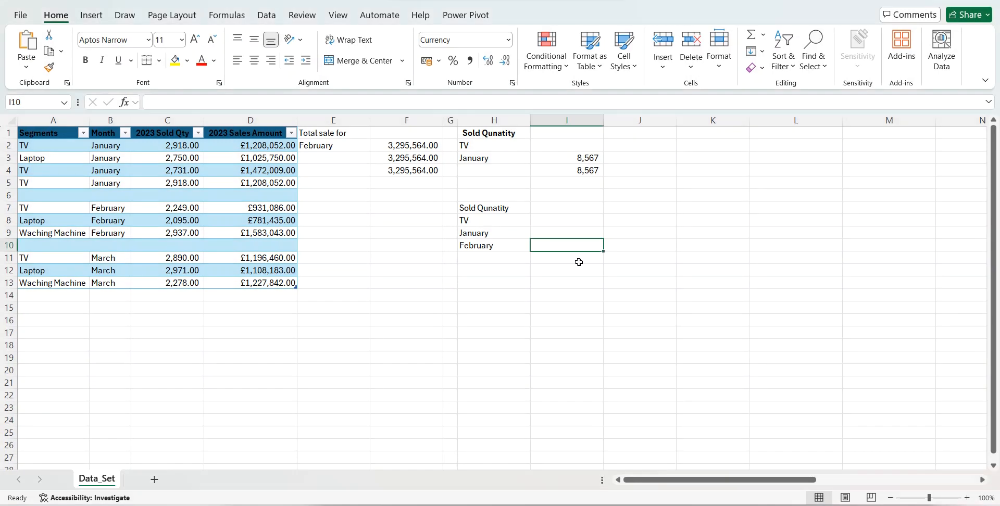
type("=sumif")
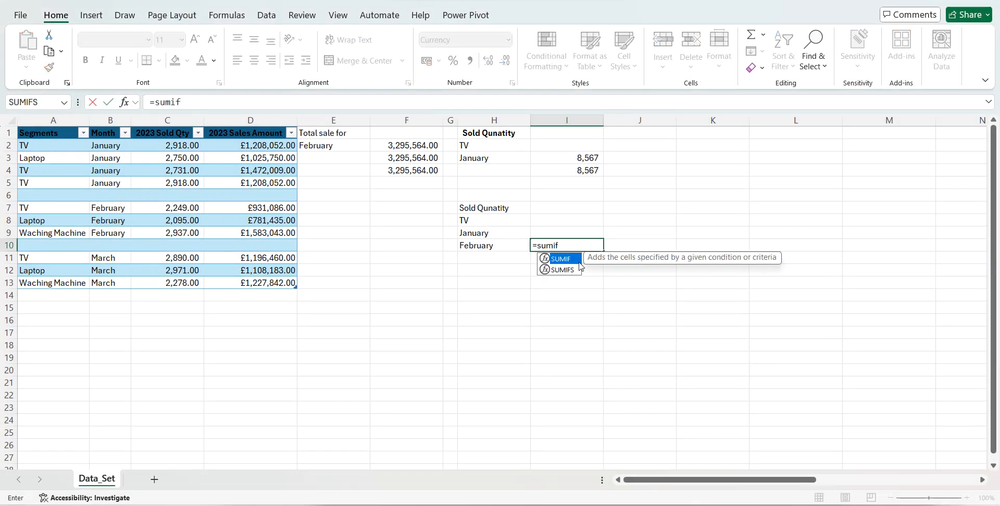
double_click(579, 266)
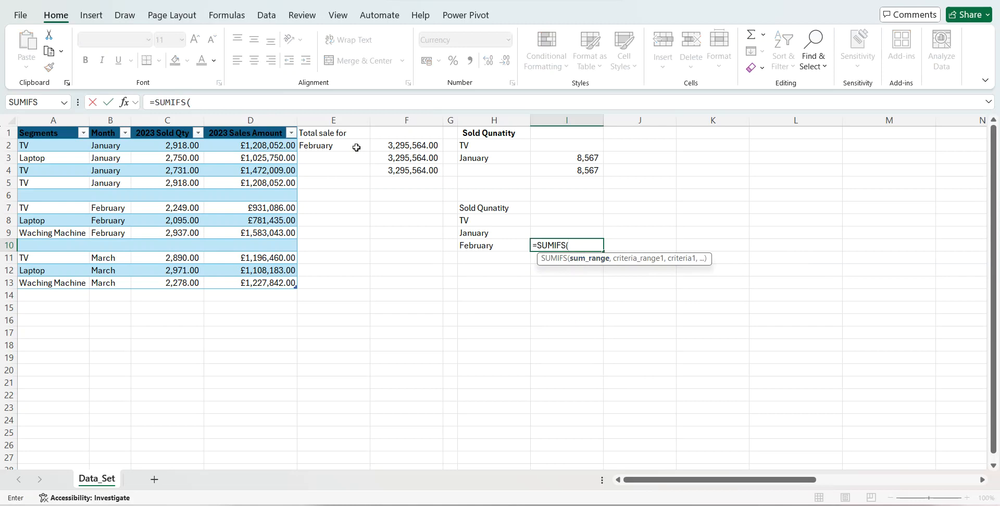
left_click(181, 121)
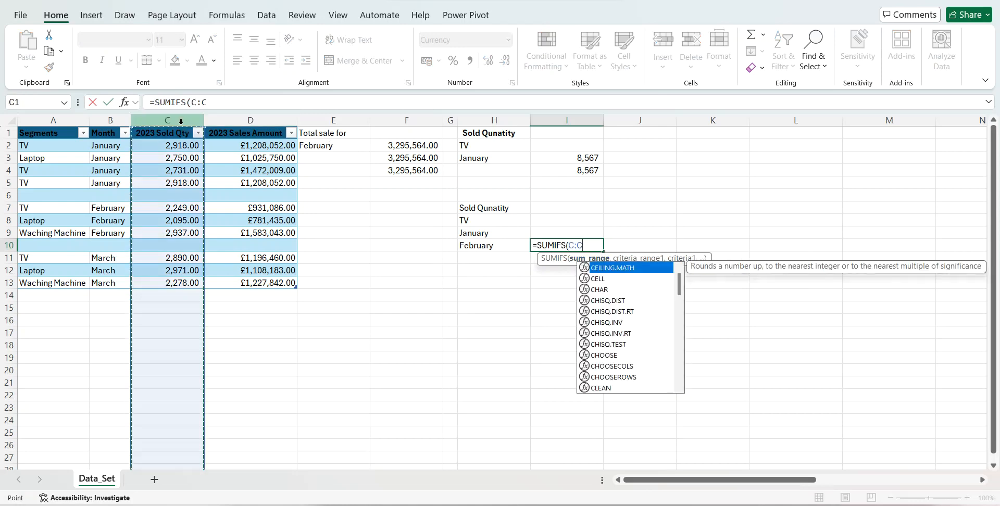
type(",")
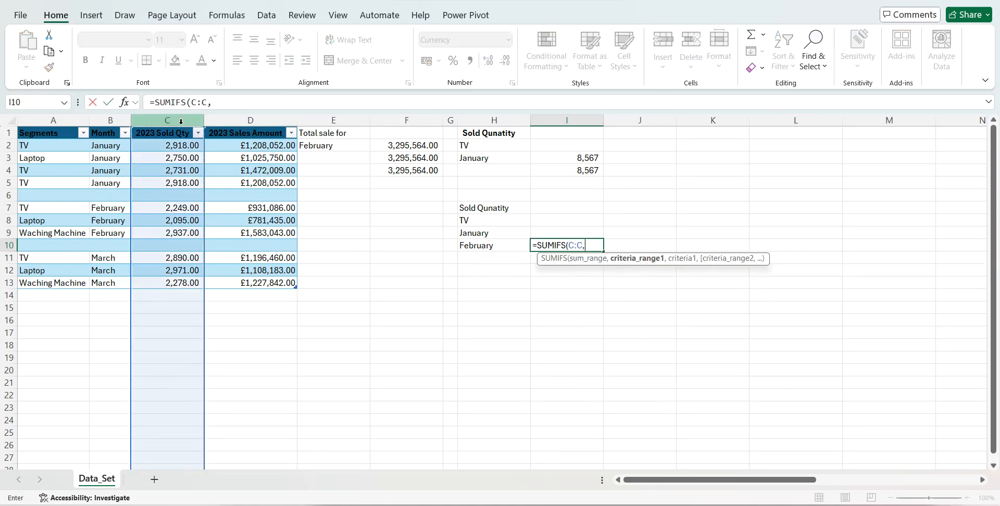
left_click(67, 117)
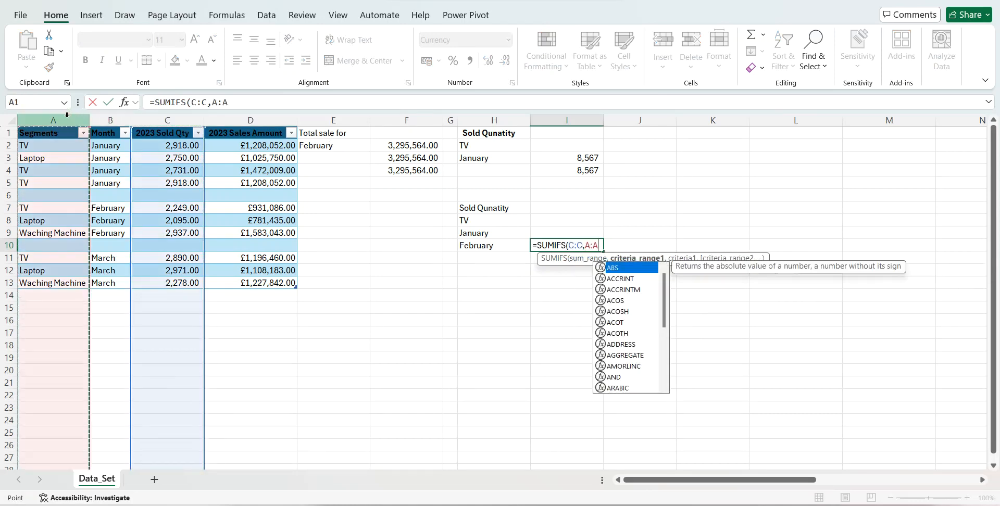
type(",")
left_click(479, 222)
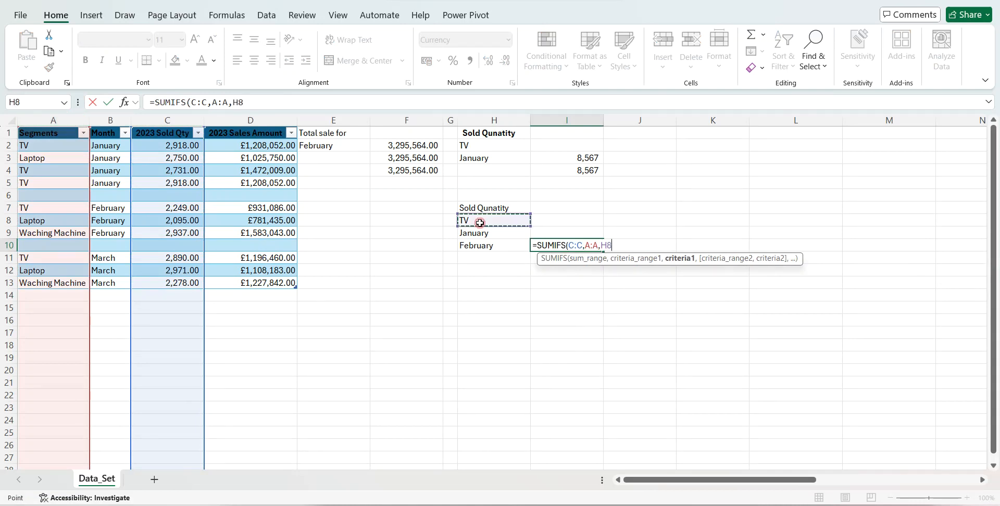
type(",")
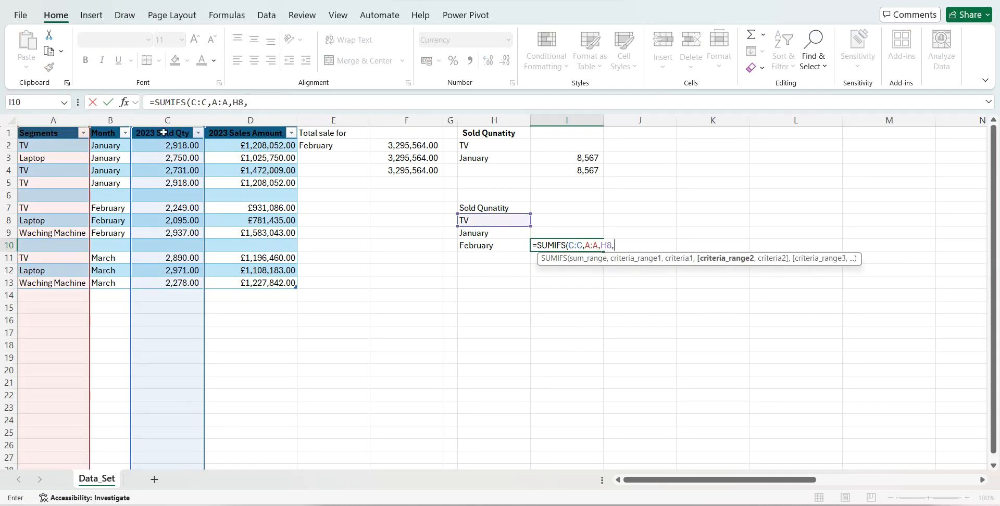
Try adding criteria range B:B twice to the I10 formula, with criteria H9 and H10, and confirm it.
left_click(119, 120)
type(",")
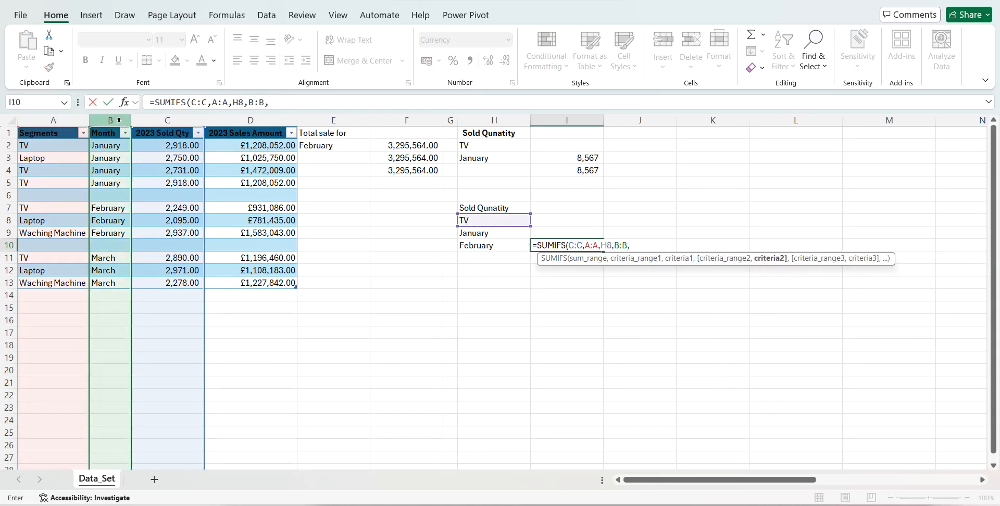
left_click(477, 232)
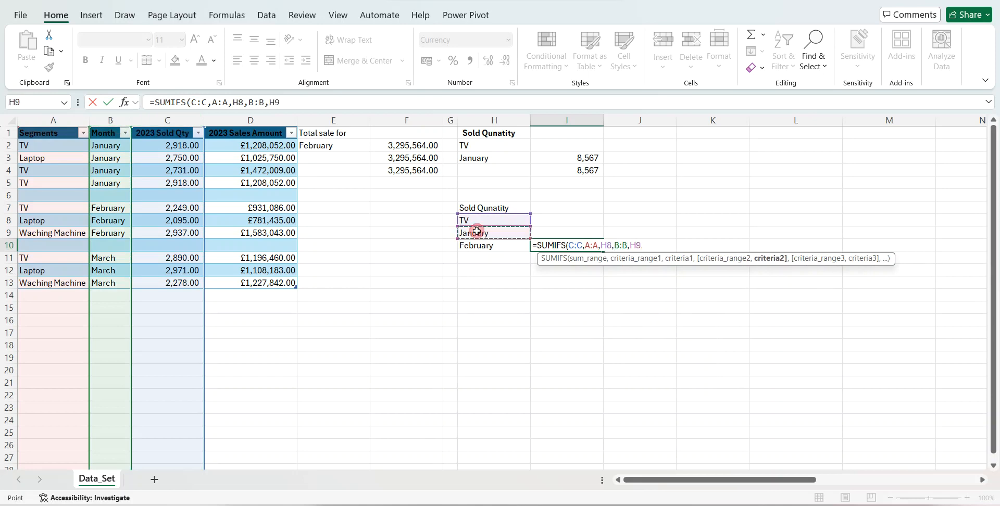
type(",")
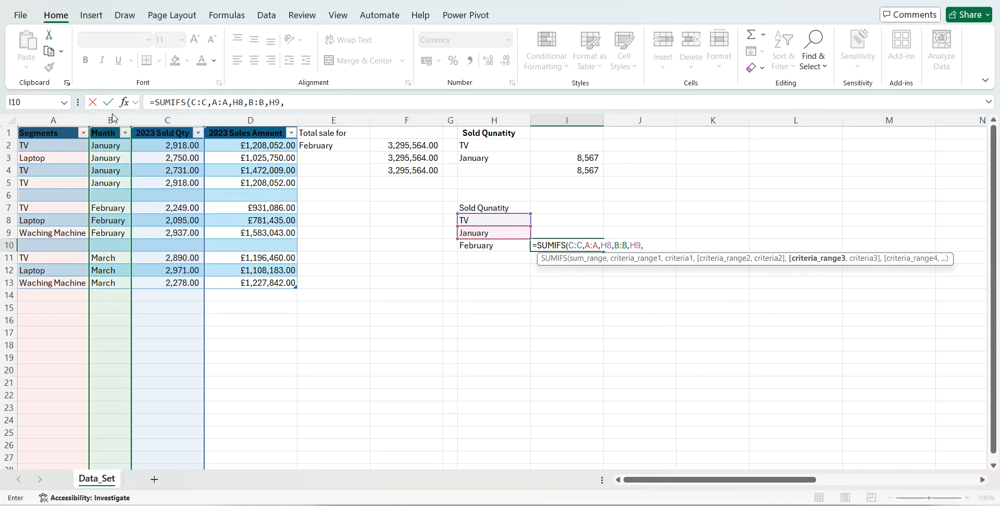
left_click(108, 117)
type(",")
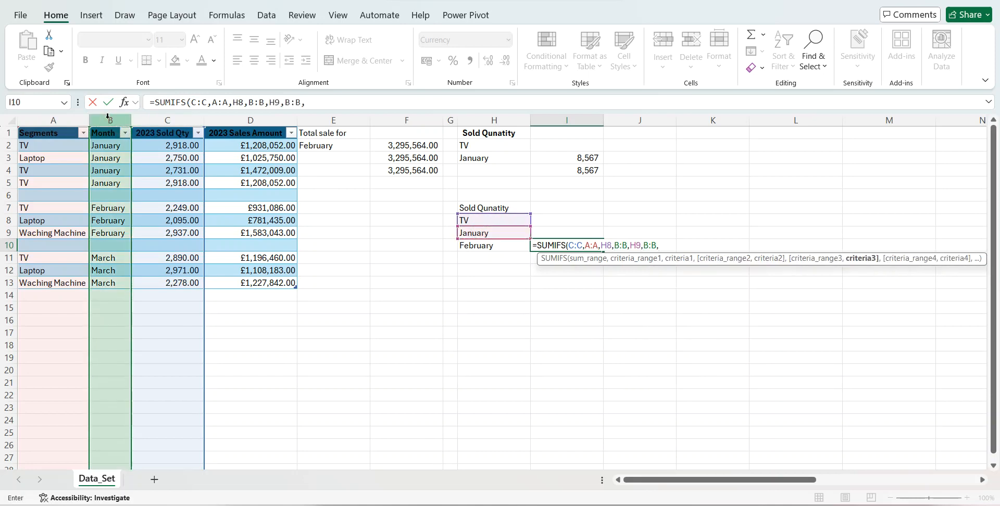
left_click(475, 246)
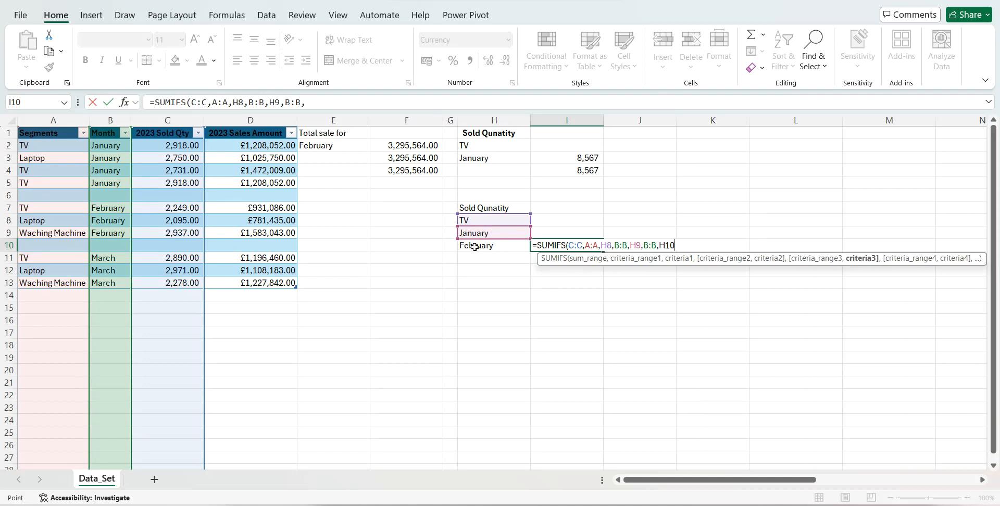
type(")")
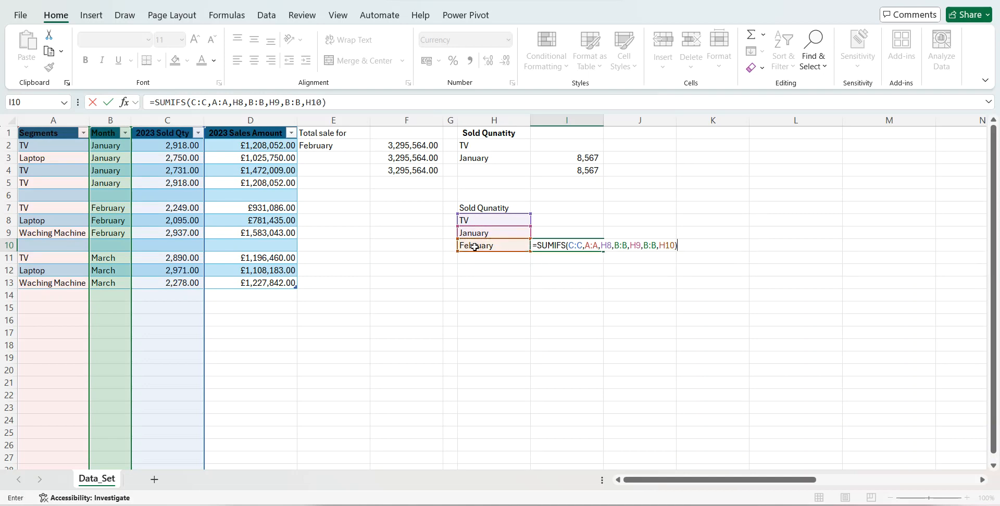
key("Return")
key("Up")
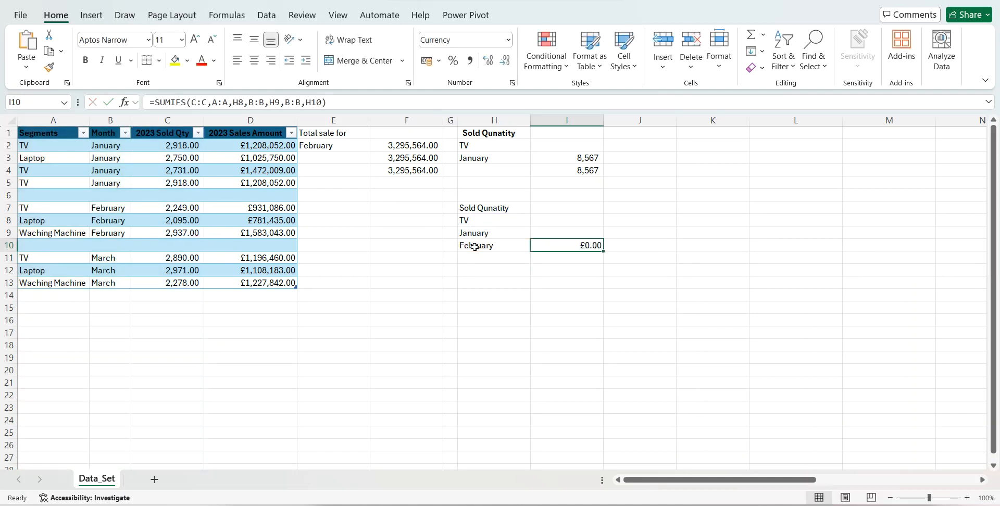
Copy the number format of I4 to I10.
left_click(563, 173)
left_click(49, 68)
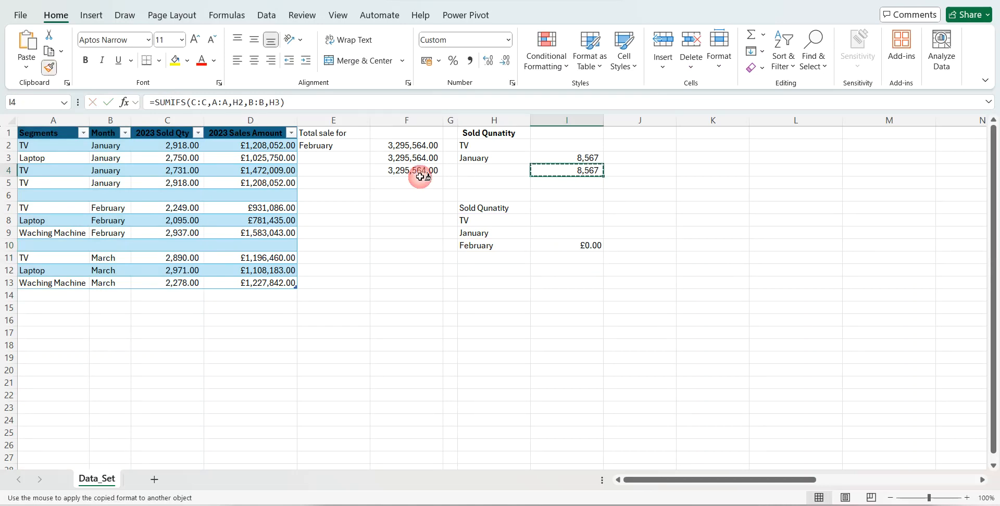
left_click(555, 246)
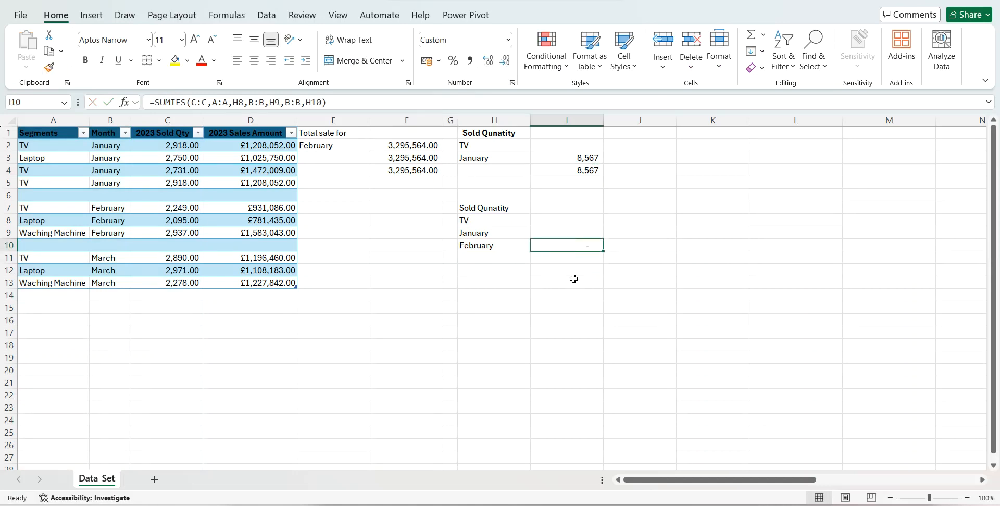
Replace the formula in I10 with a new SUMIFS using sum range C:C, criteria range A:A and criterion H8.
type("=sumi")
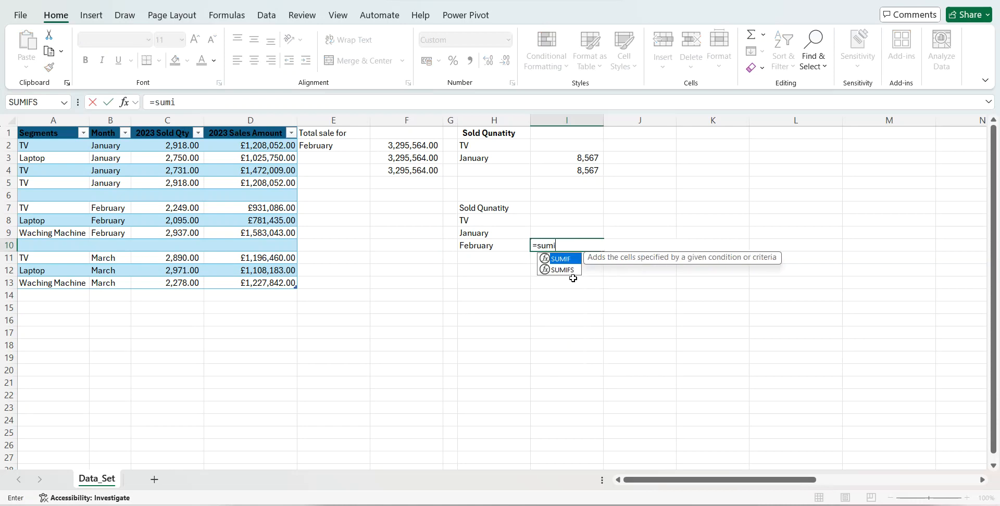
key("Down")
key("Tab")
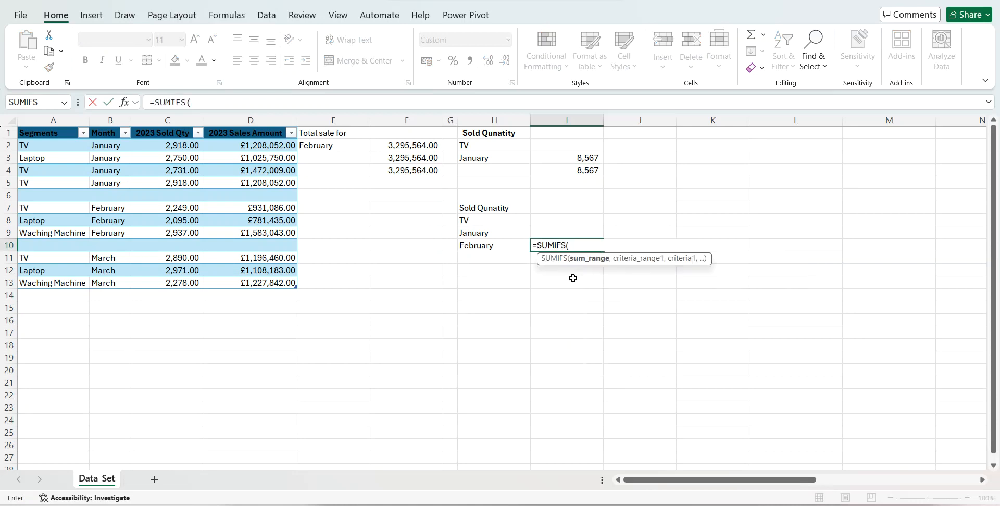
left_click(156, 119)
type(",")
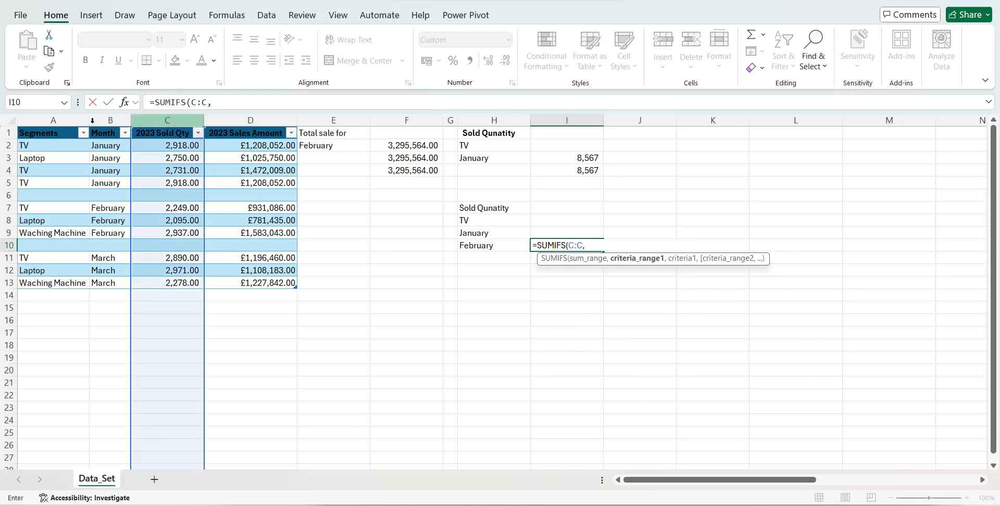
left_click(86, 120)
type(",")
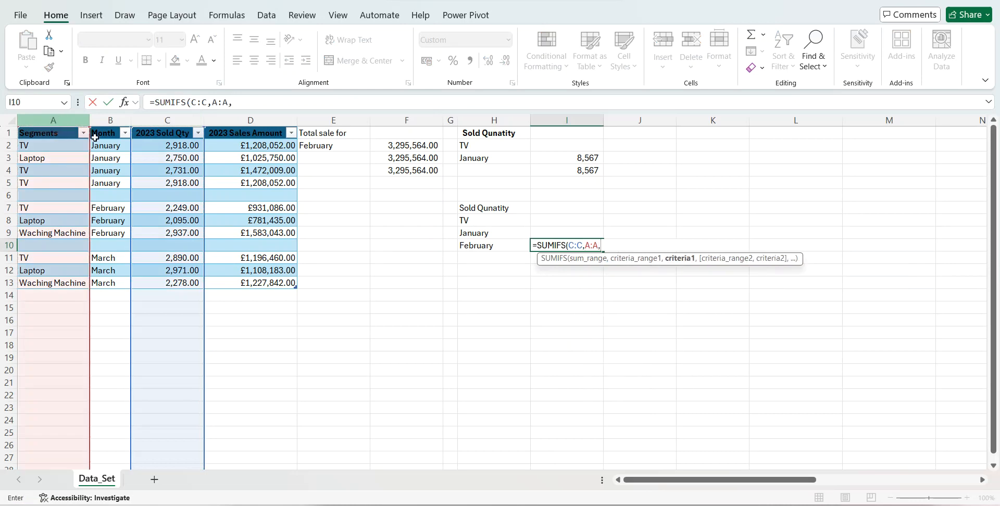
left_click(474, 219)
type(",")
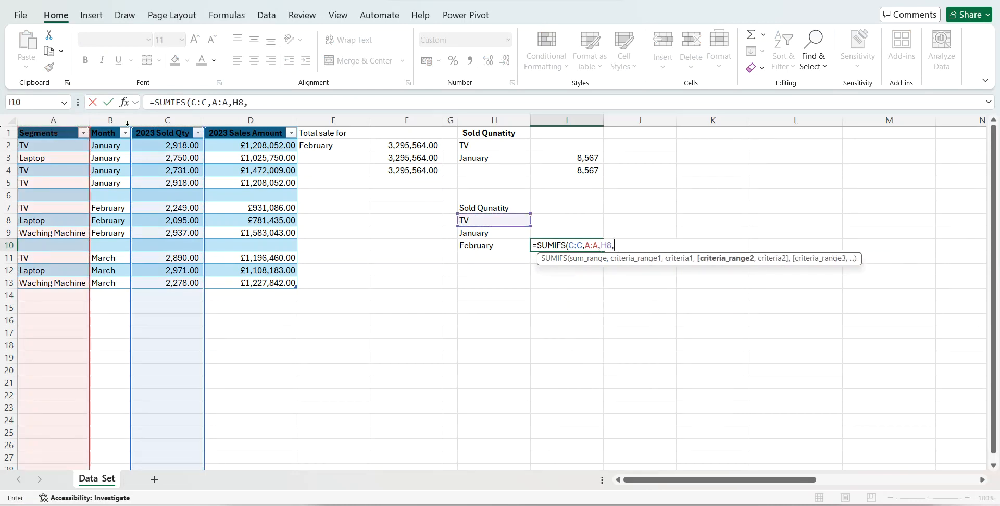
Add criteria range B:B with the two-month range H9:H10 as its criterion and confirm the formula in I10.
left_click(111, 120)
type(",")
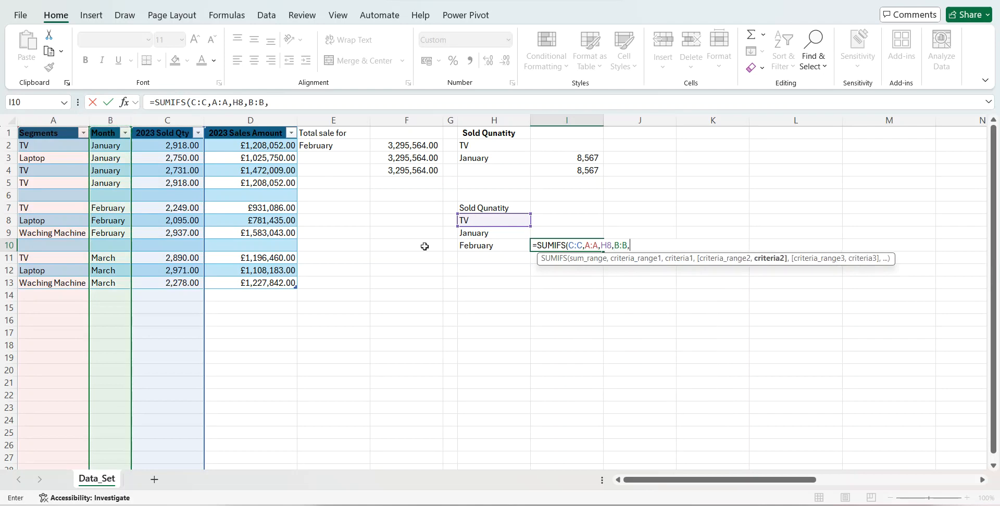
left_click(472, 234)
left_click_drag(475, 242, 475, 243)
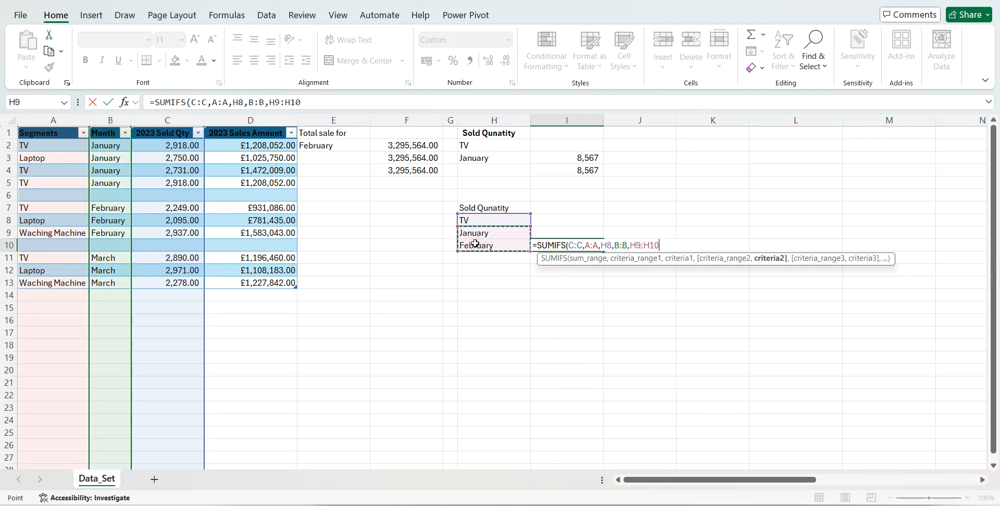
type(")")
key("Return")
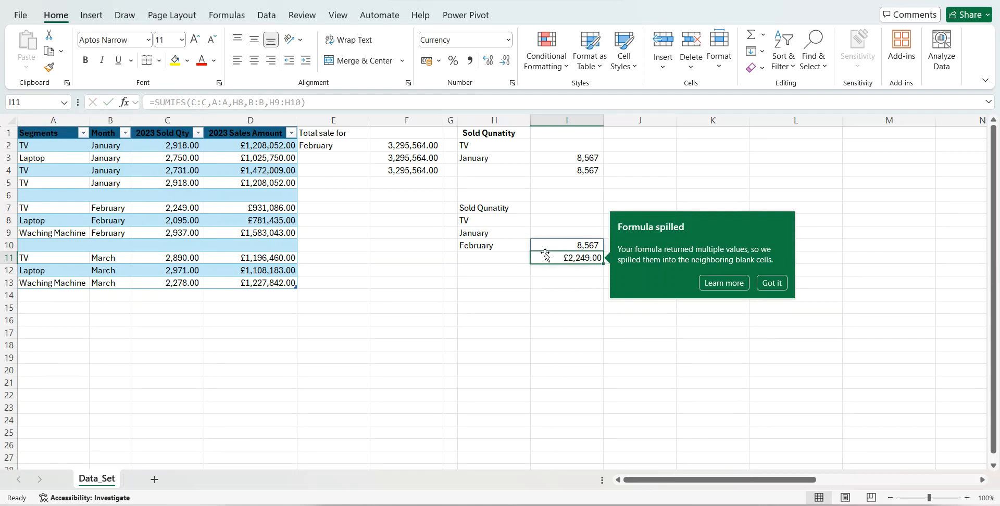
Wrap the SUMIFS formula in I10 in a SUM function to add both months into one total.
left_click(583, 246)
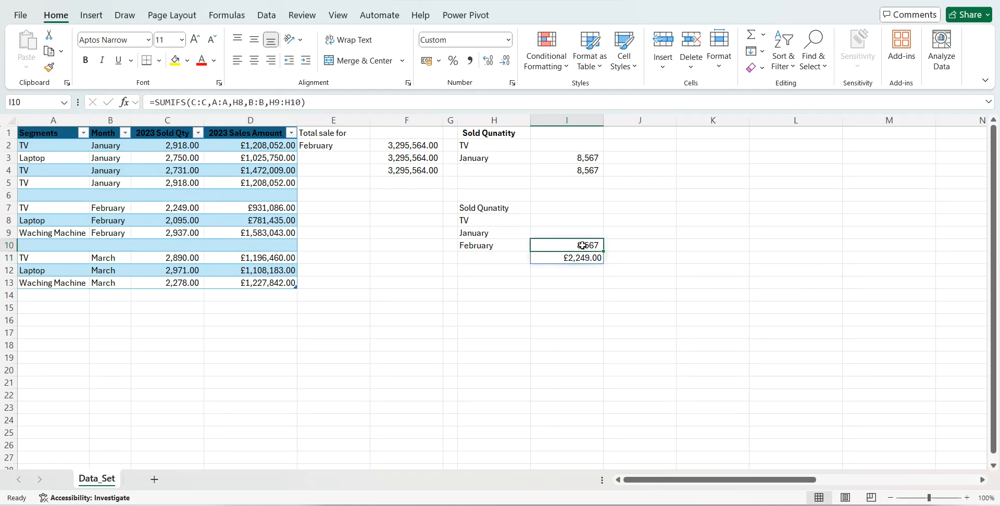
left_click(157, 100)
type("su")
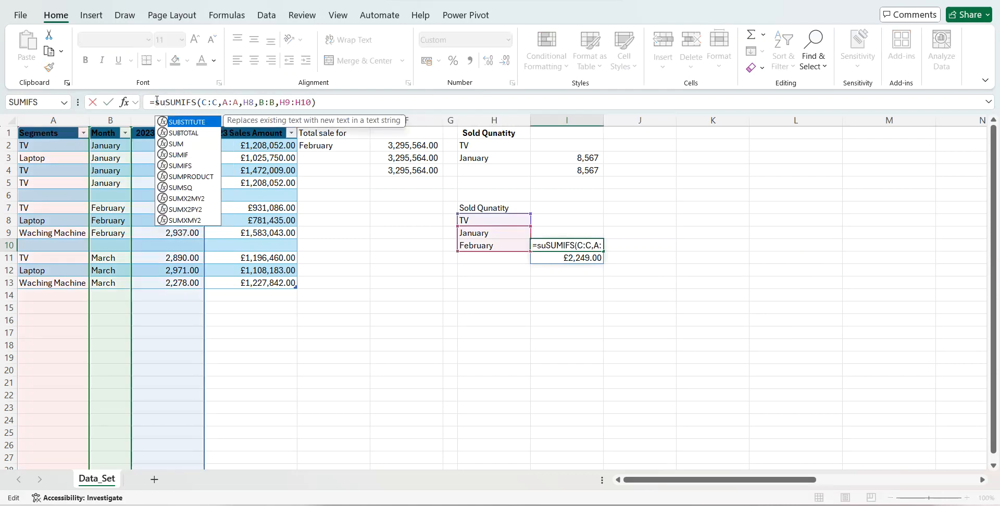
type("m")
key("Tab")
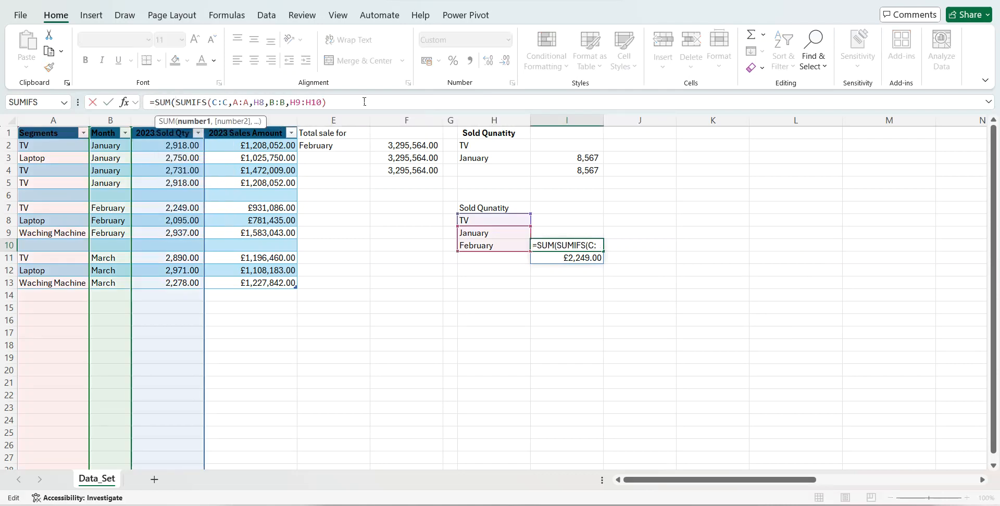
left_click(383, 103)
type(")")
key("Return")
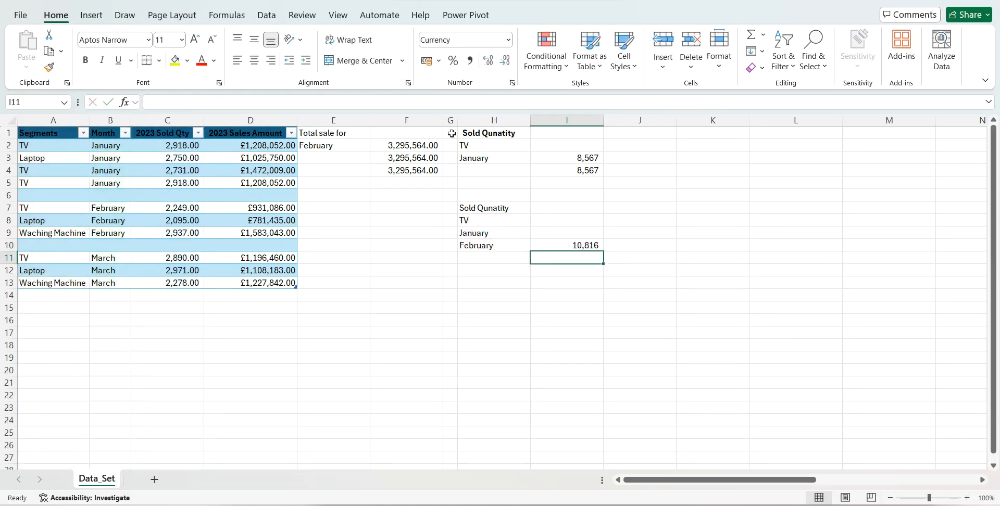